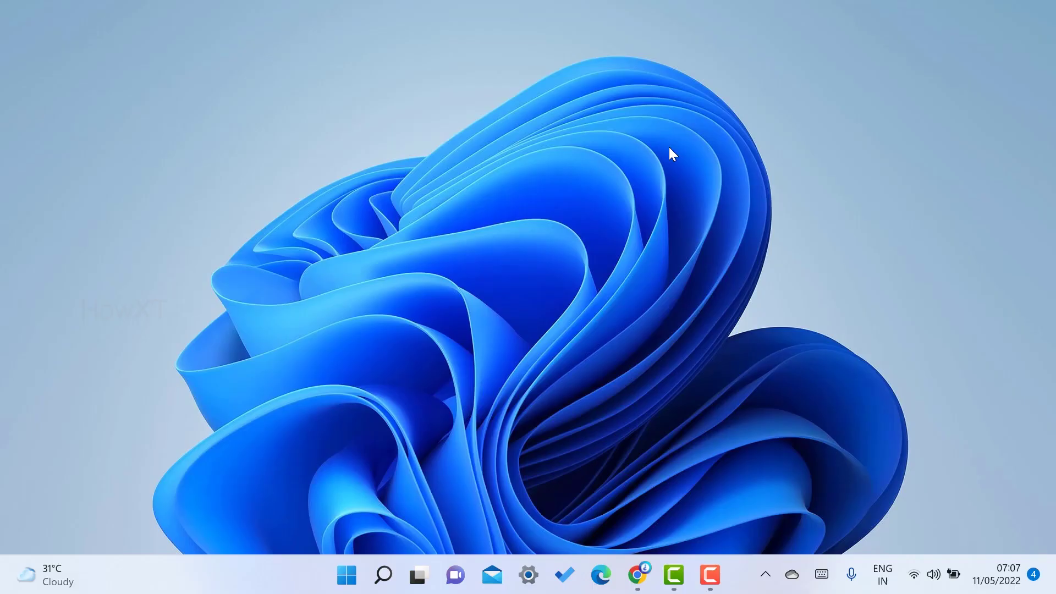
# Start PowerPoint with a blank presentation and remove the title and subtitle placeholders.
pyautogui.press('super')
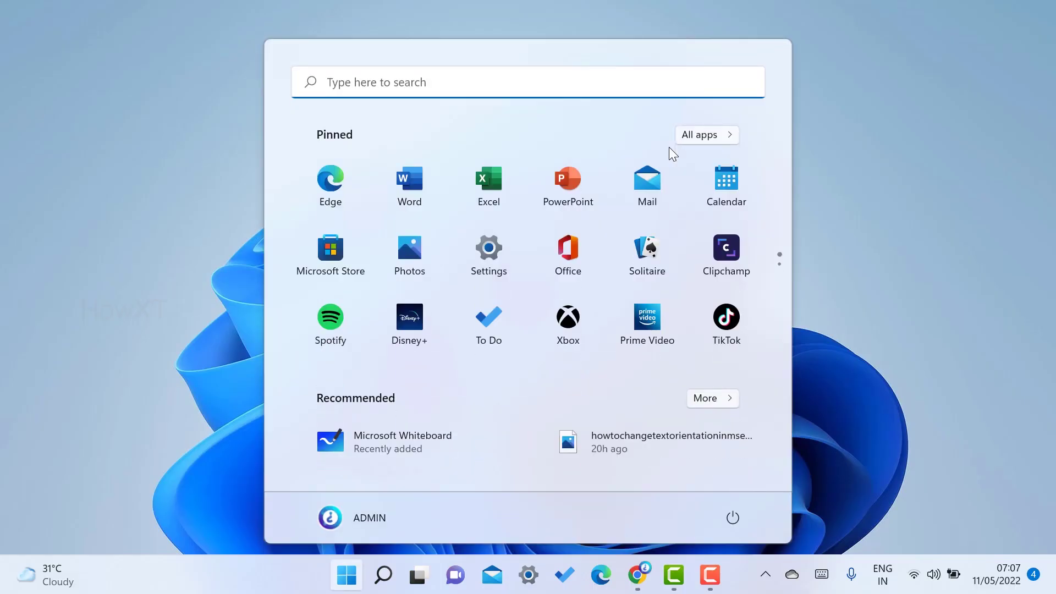
pyautogui.click(583, 179)
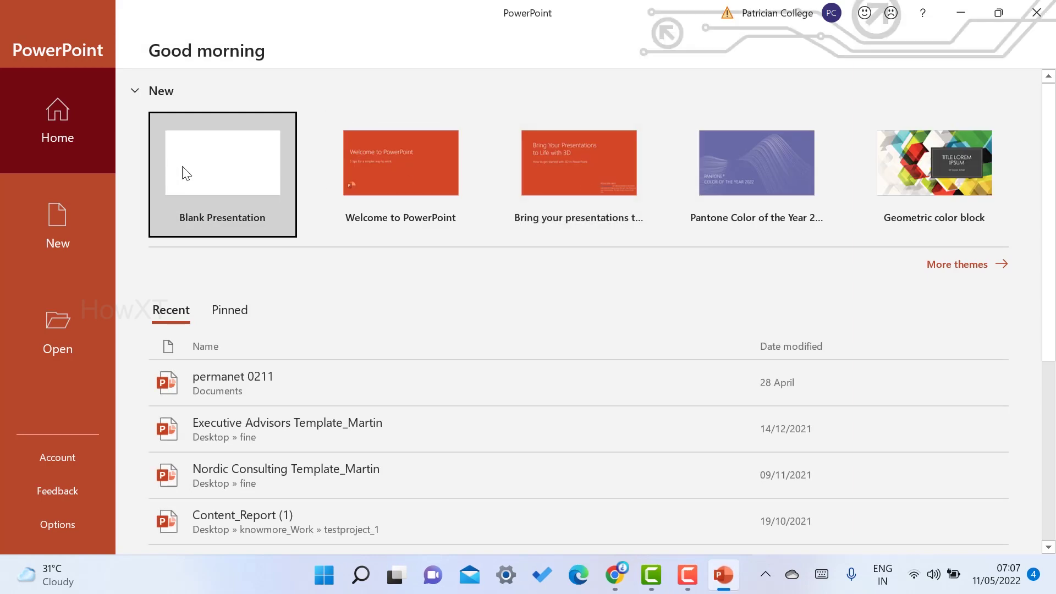
pyautogui.click(185, 174)
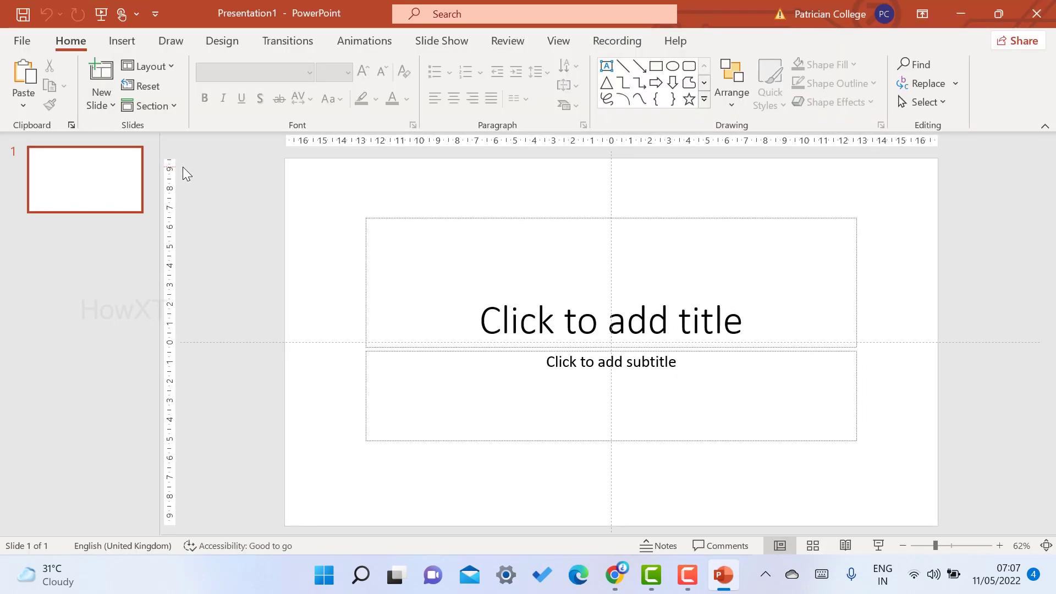
pyautogui.moveTo(233, 186); pyautogui.dragTo(992, 474)
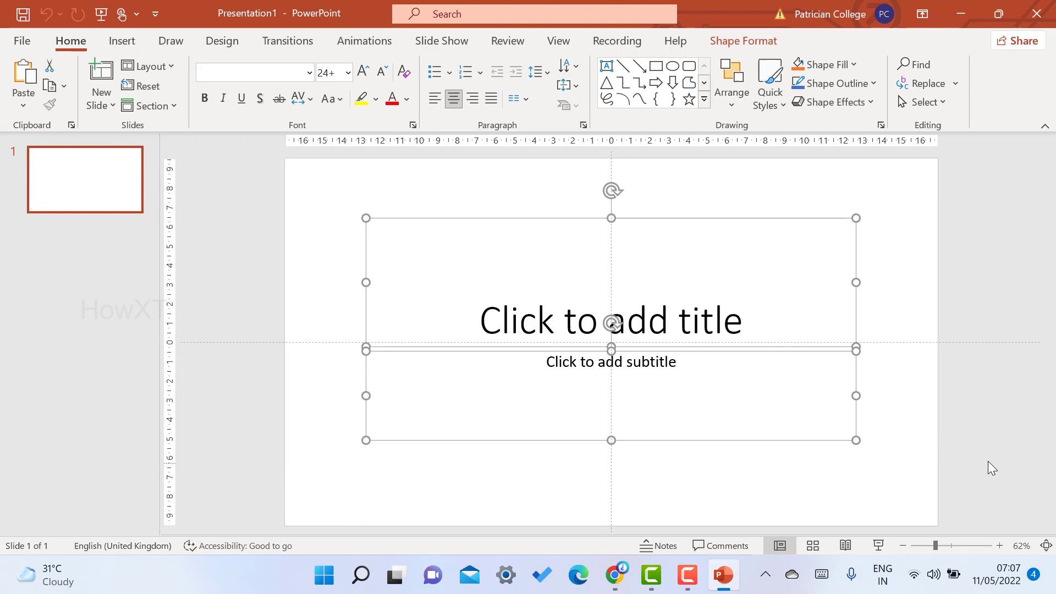
pyautogui.press('Delete')
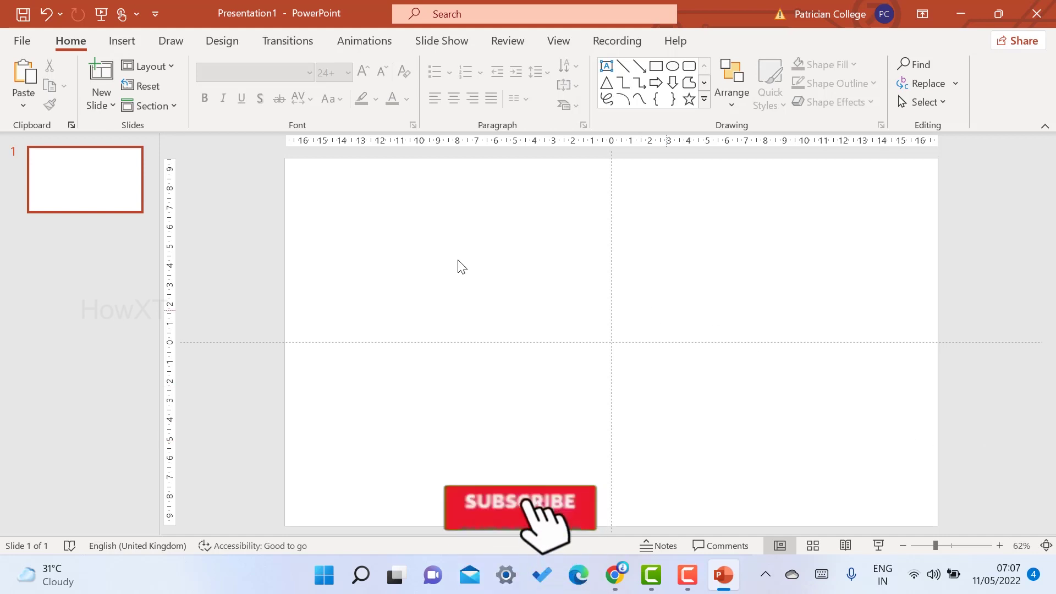
# Apply the dark teal theme with the red accent from the Design themes.
pyautogui.click(233, 43)
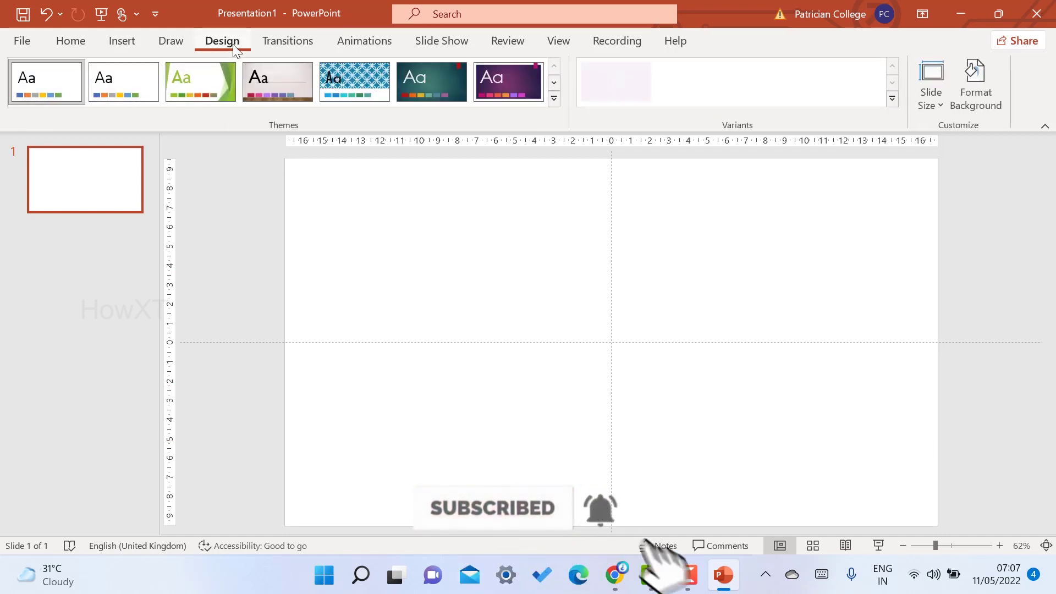
pyautogui.click(516, 80)
pyautogui.click(433, 81)
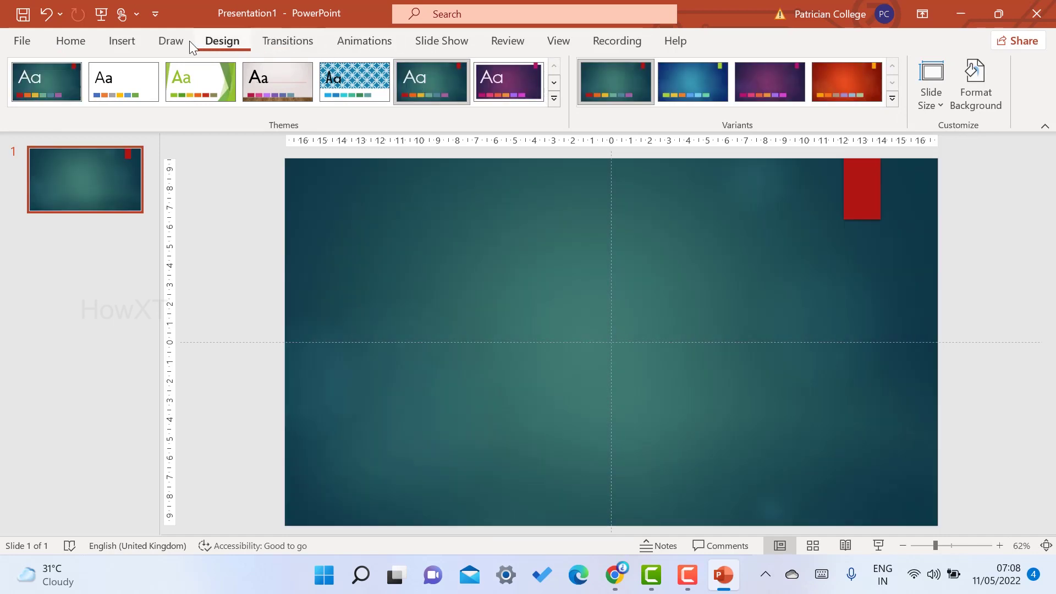
# Insert plain white WordArt reading Welcome in the centre of slide 1.
pyautogui.click(122, 42)
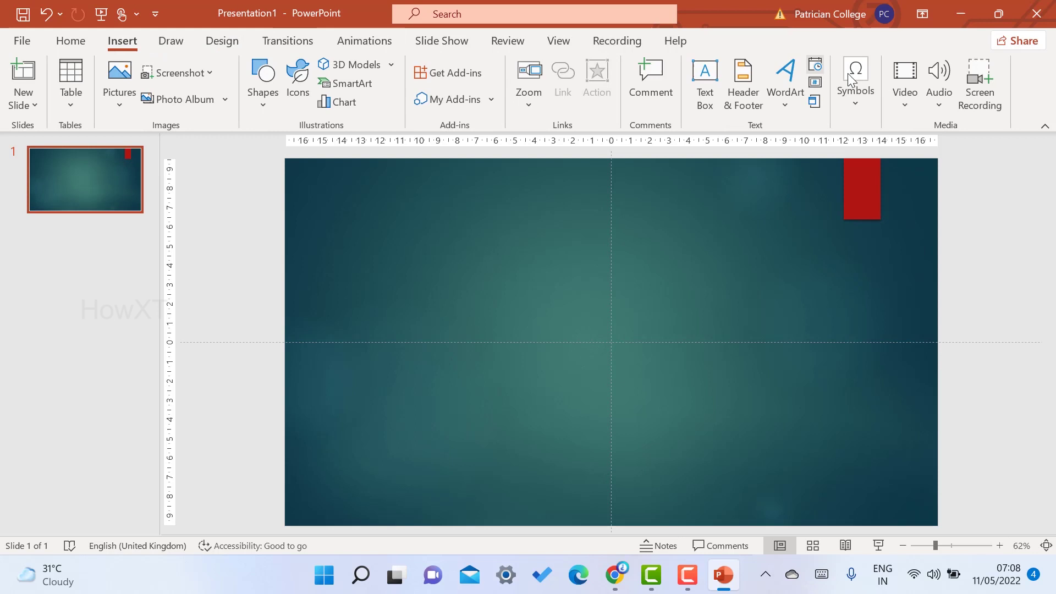
pyautogui.click(786, 82)
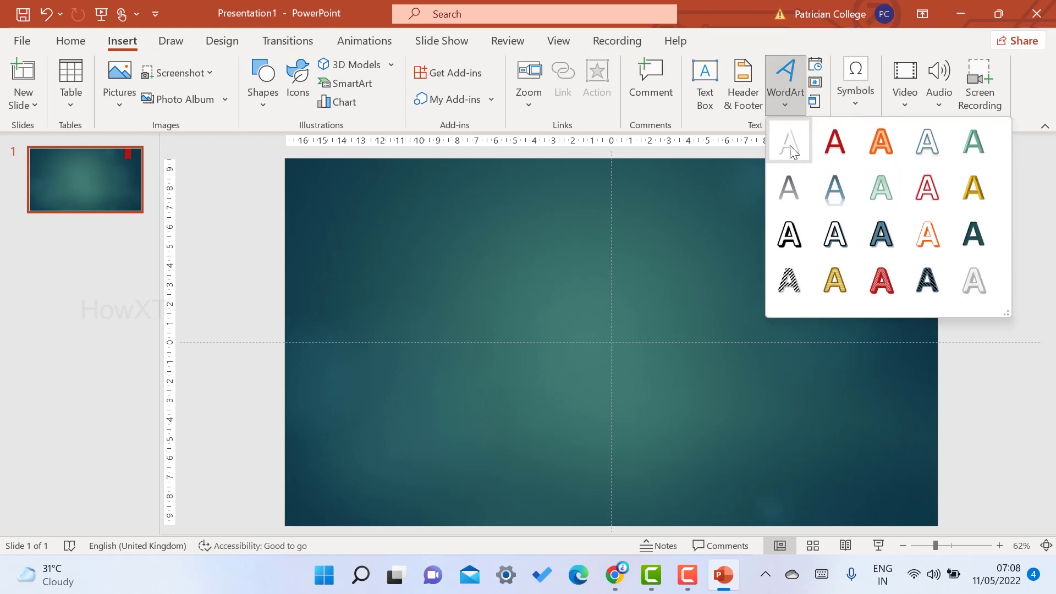
pyautogui.click(789, 144)
pyautogui.write('We')
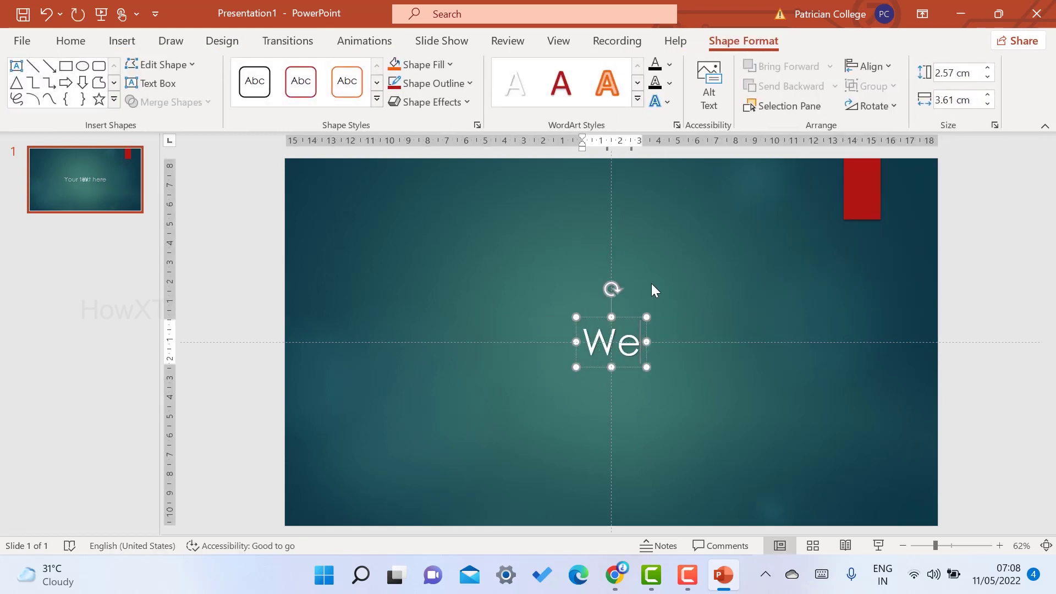
pyautogui.write('lcome')
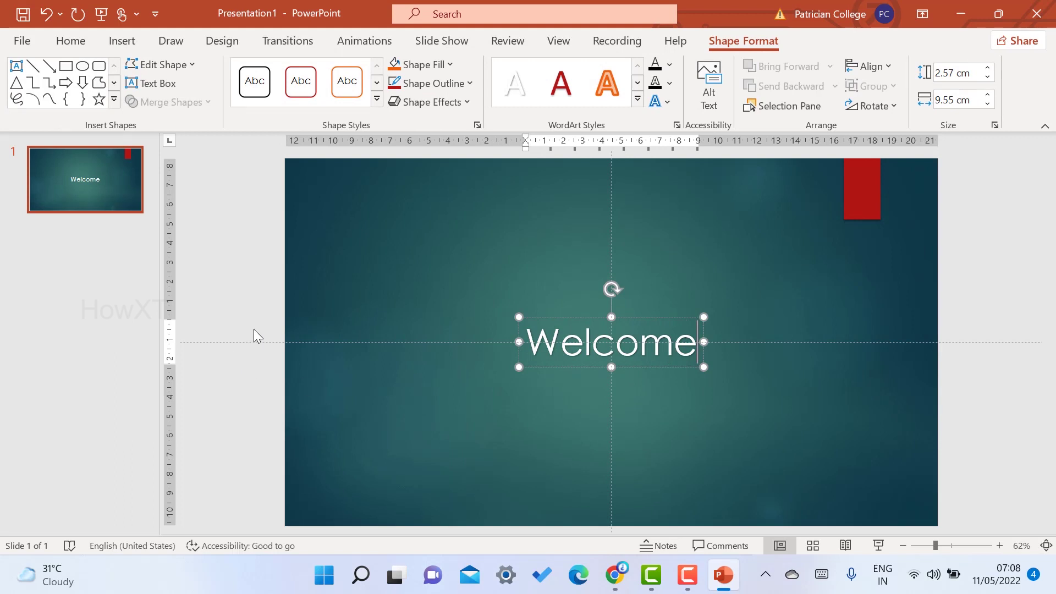
pyautogui.click(244, 282)
# Add a second slide after Welcome and title it HowXT.
pyautogui.rightClick(87, 243)
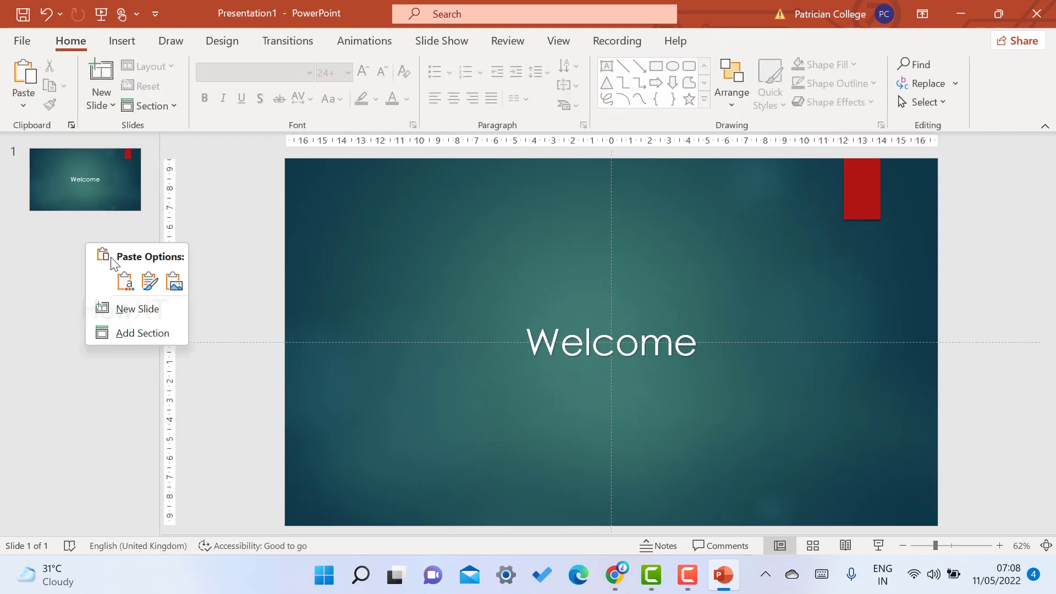
pyautogui.click(118, 309)
pyautogui.click(381, 206)
pyautogui.write('HowXT')
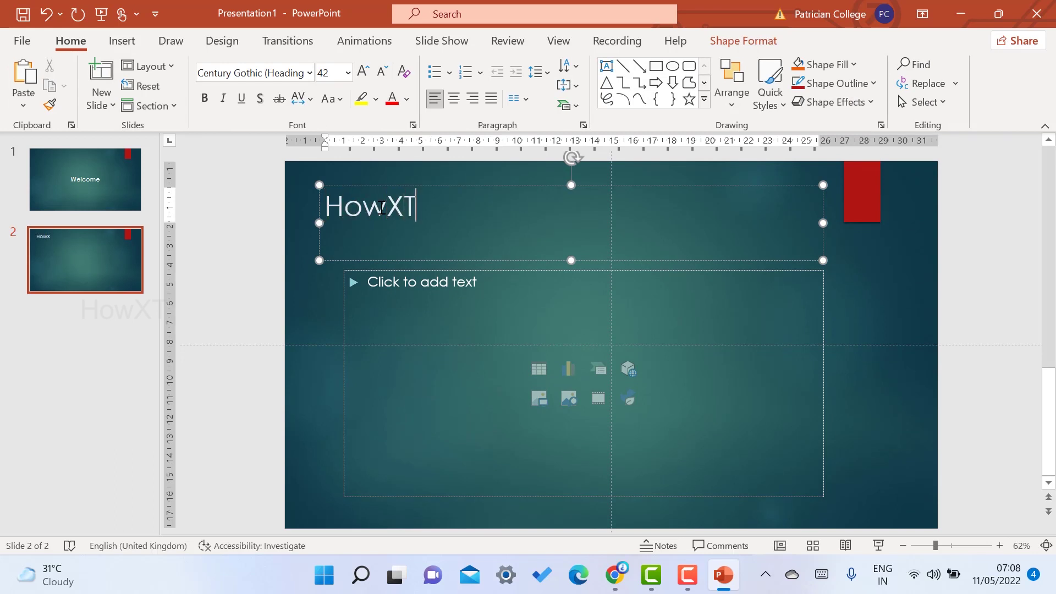
pyautogui.click(332, 292)
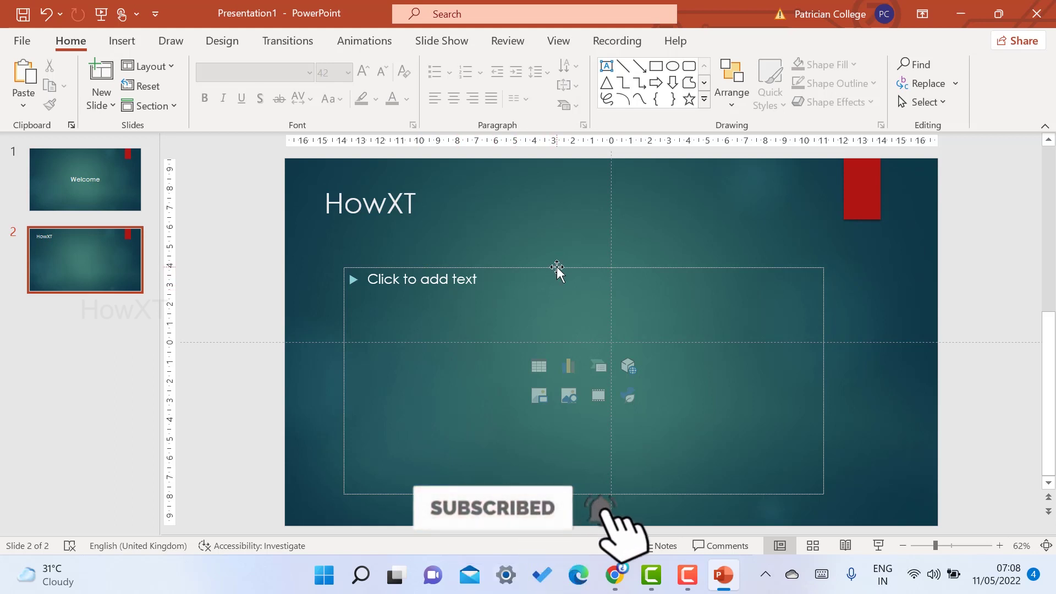
# In Chrome, search Google Images for gif and preview the IdeaRocket earth GIF.
pyautogui.hotkey('alt', 'Tab')
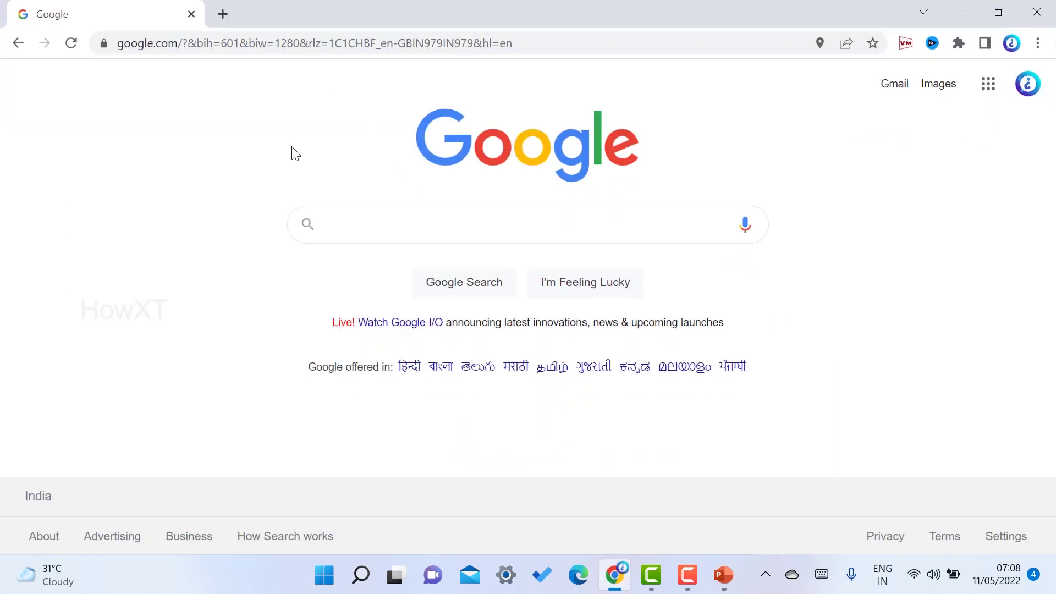
pyautogui.click(337, 224)
pyautogui.write('gif')
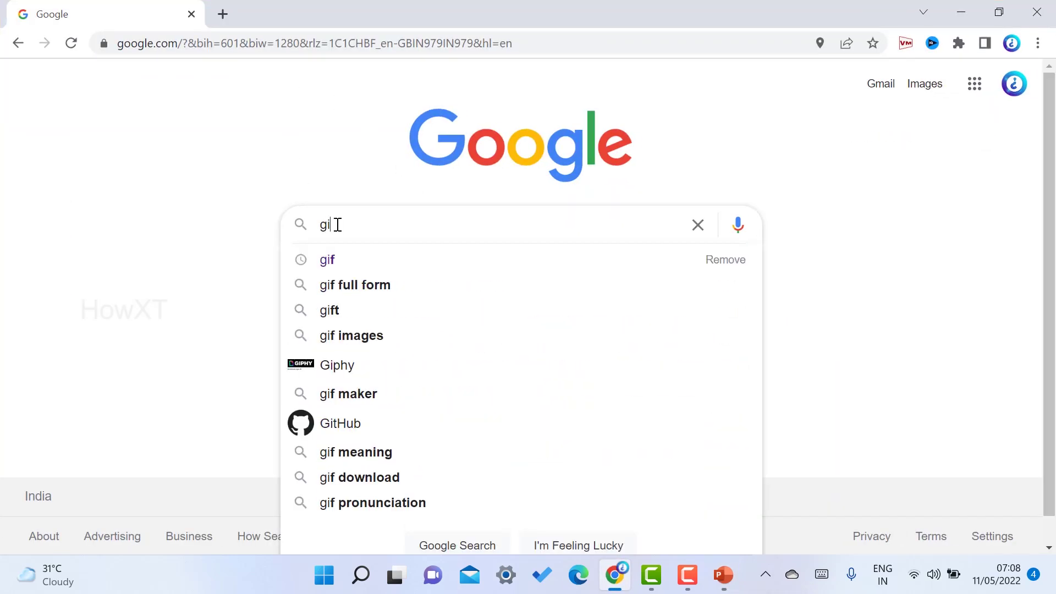
pyautogui.press('Return')
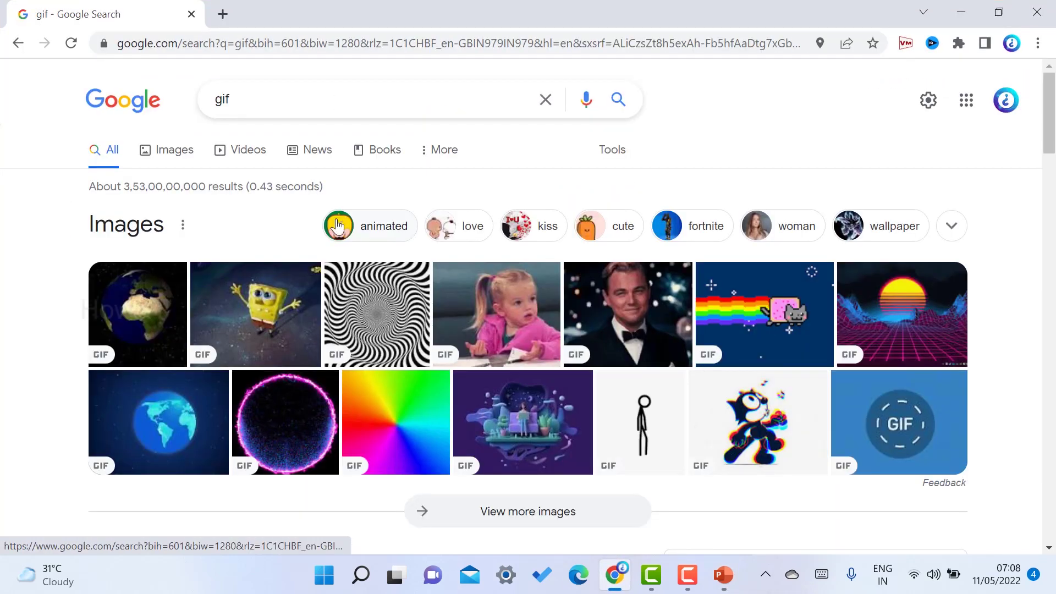
pyautogui.click(170, 156)
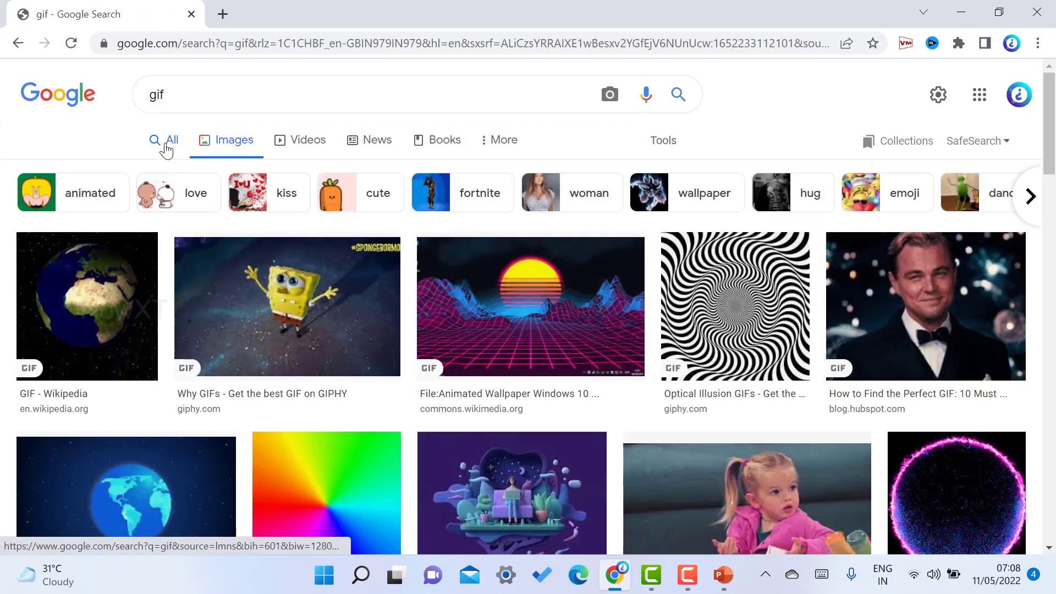
pyautogui.scroll(-2, 110, 289)
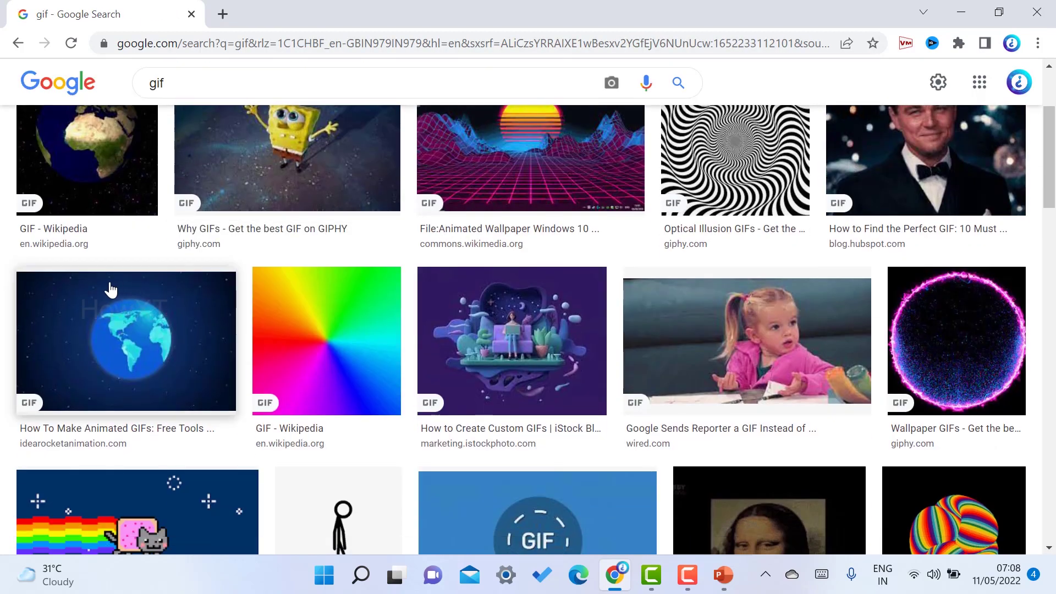
pyautogui.scroll(-1, 126, 322)
pyautogui.click(128, 314)
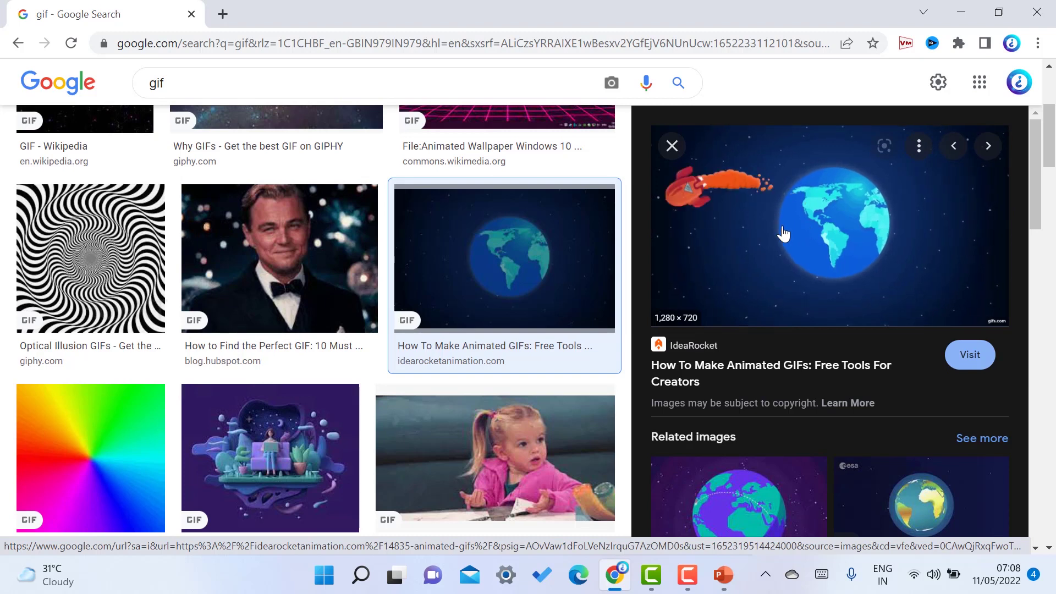
# Copy the earth GIF image from the preview.
pyautogui.rightClick(780, 221)
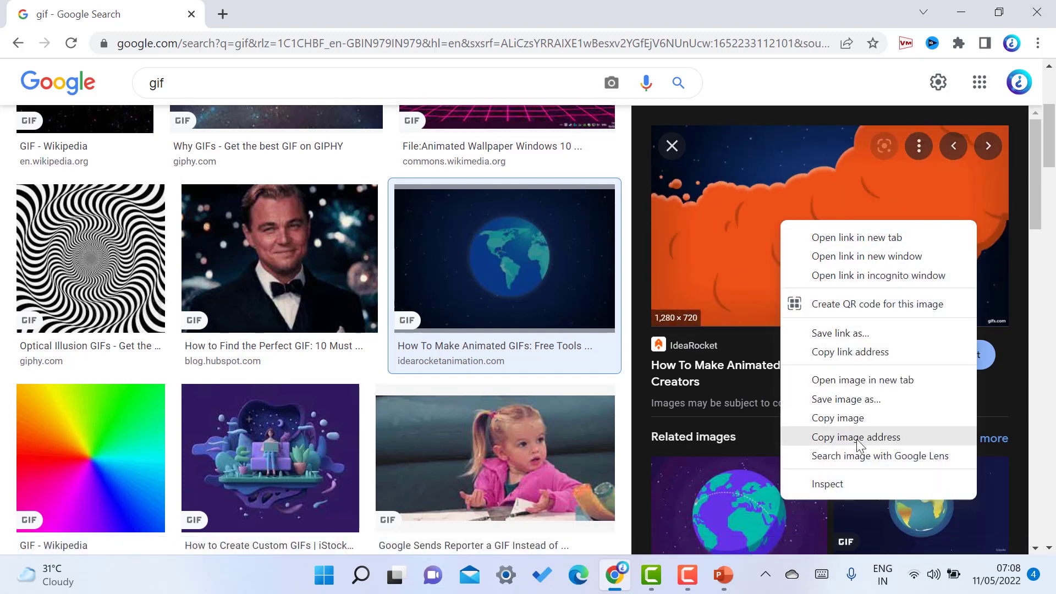
pyautogui.click(858, 416)
pyautogui.rightClick(846, 184)
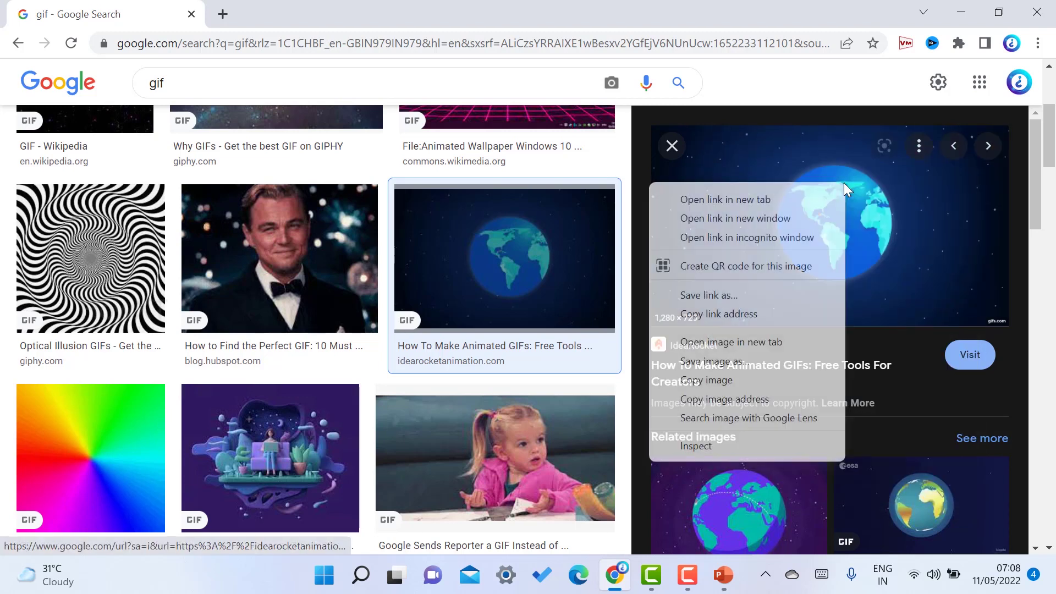
pyautogui.click(728, 382)
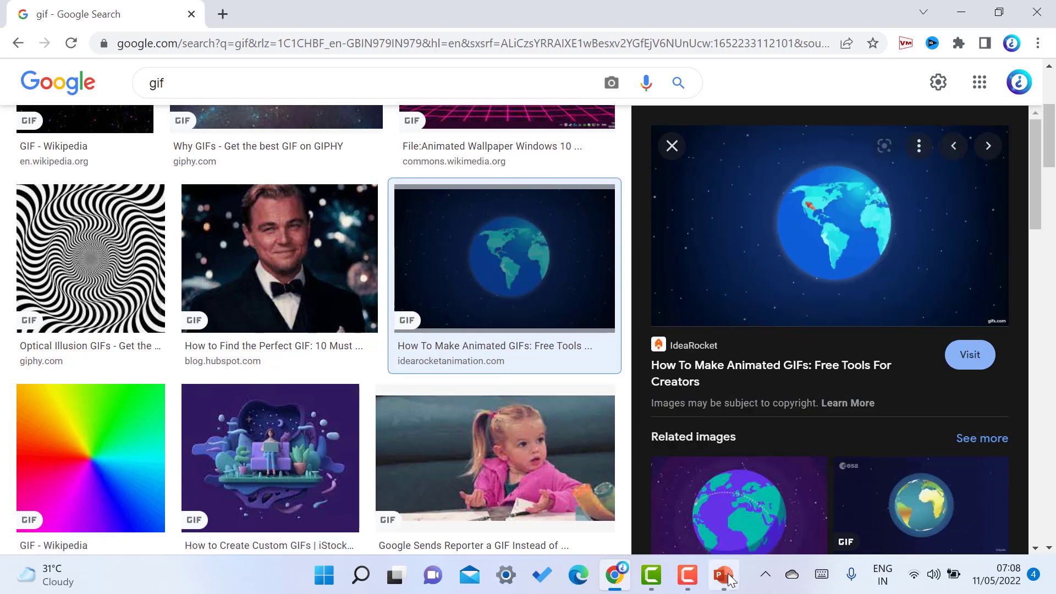
# Replace the empty content placeholder on slide 2 with the pasted earth GIF, shrunk and placed right of centre.
pyautogui.click(722, 575)
pyautogui.click(488, 270)
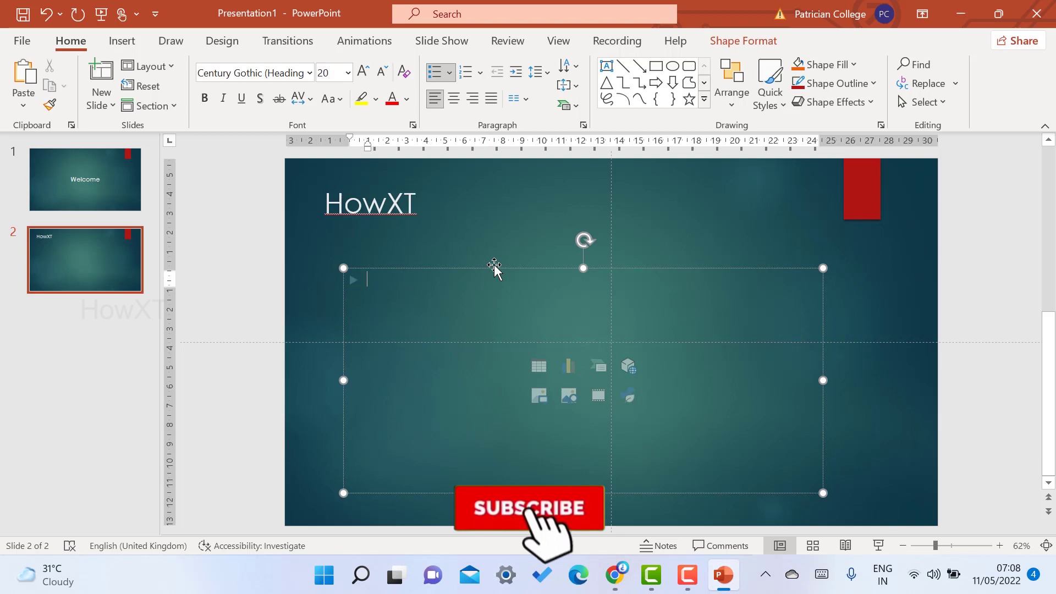
pyautogui.press('Delete')
pyautogui.click(494, 261)
pyautogui.rightClick(494, 261)
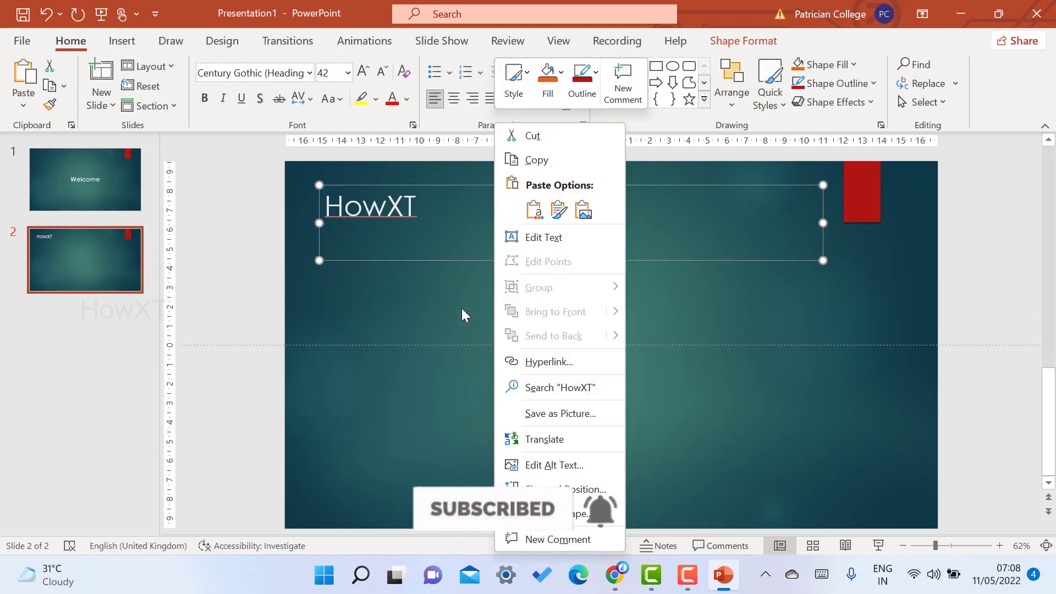
pyautogui.rightClick(461, 307)
pyautogui.click(434, 307)
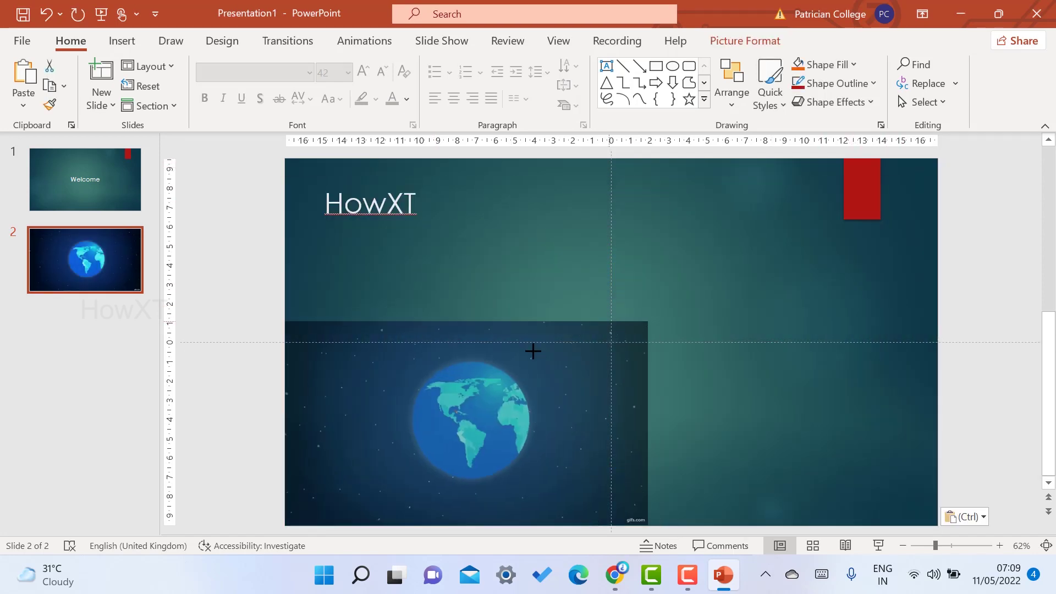
pyautogui.moveTo(938, 159)
pyautogui.mouseDown()
pyautogui.moveTo(584, 355)
pyautogui.moveTo(870, 303)
pyautogui.moveTo(817, 330)
pyautogui.mouseUp()
pyautogui.moveTo(677, 393); pyautogui.dragTo(757, 335)
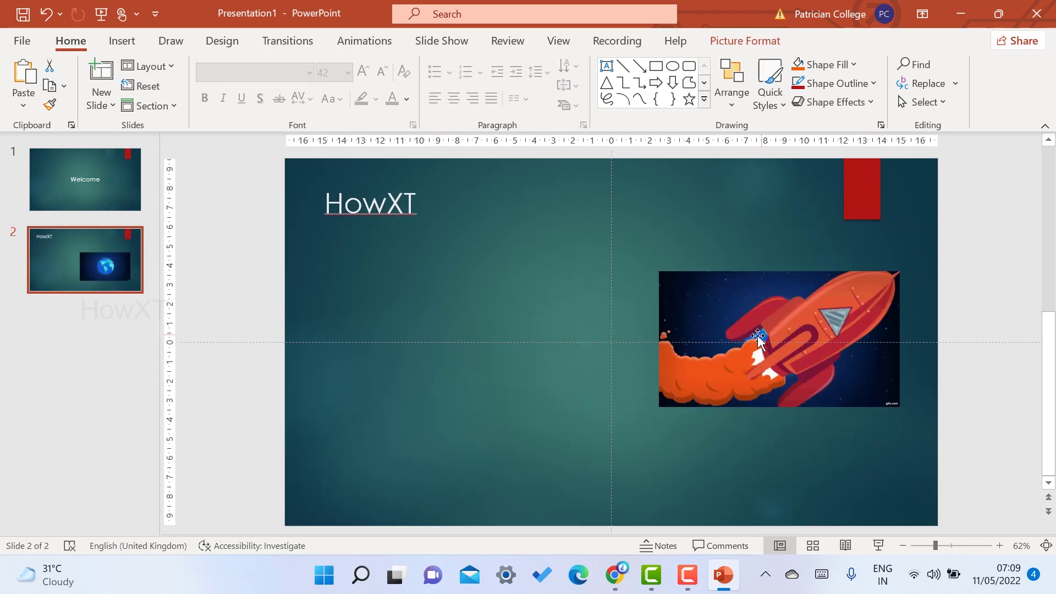
pyautogui.click(337, 201)
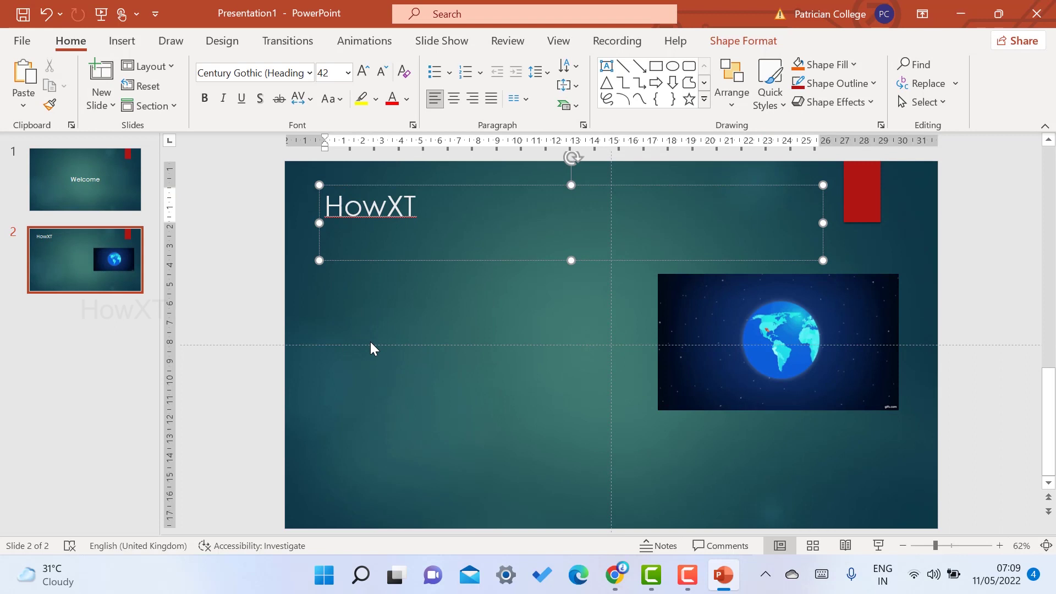
pyautogui.click(241, 266)
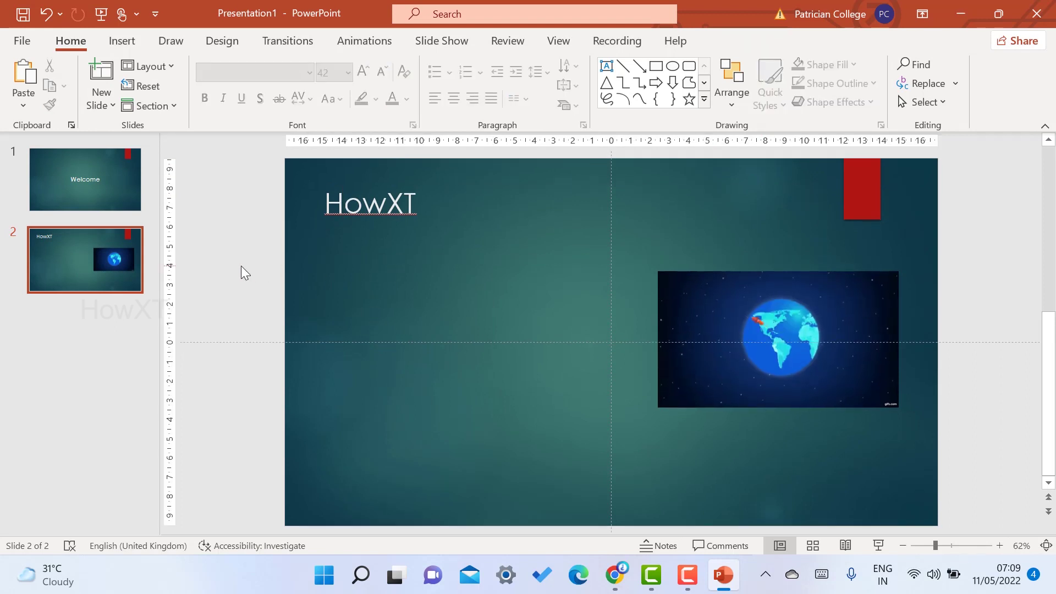
# Give the HowXT slide a Curtains transition from the full transitions gallery.
pyautogui.click(100, 185)
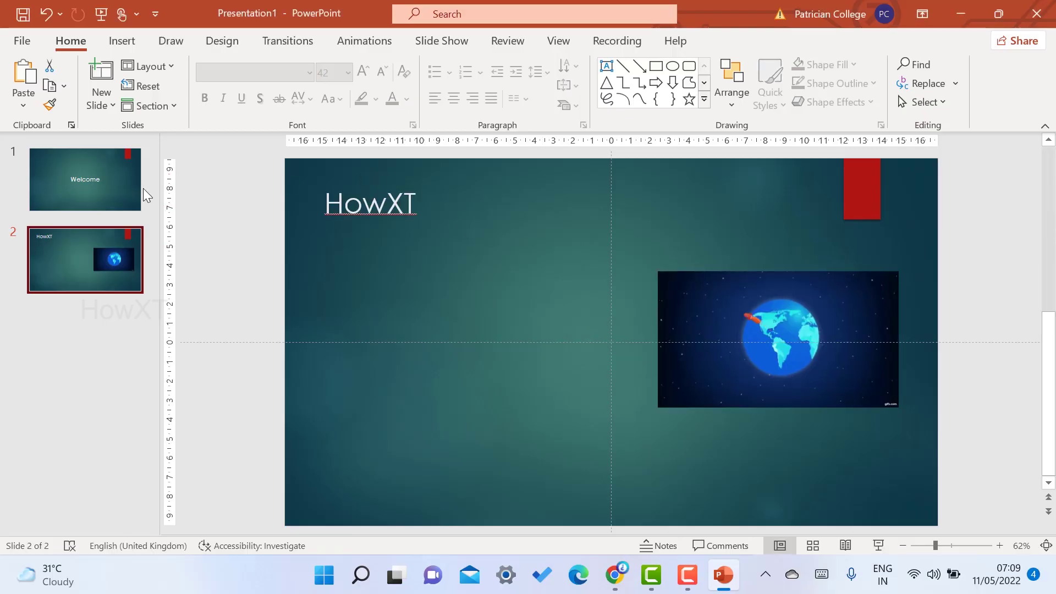
pyautogui.click(104, 192)
pyautogui.click(88, 281)
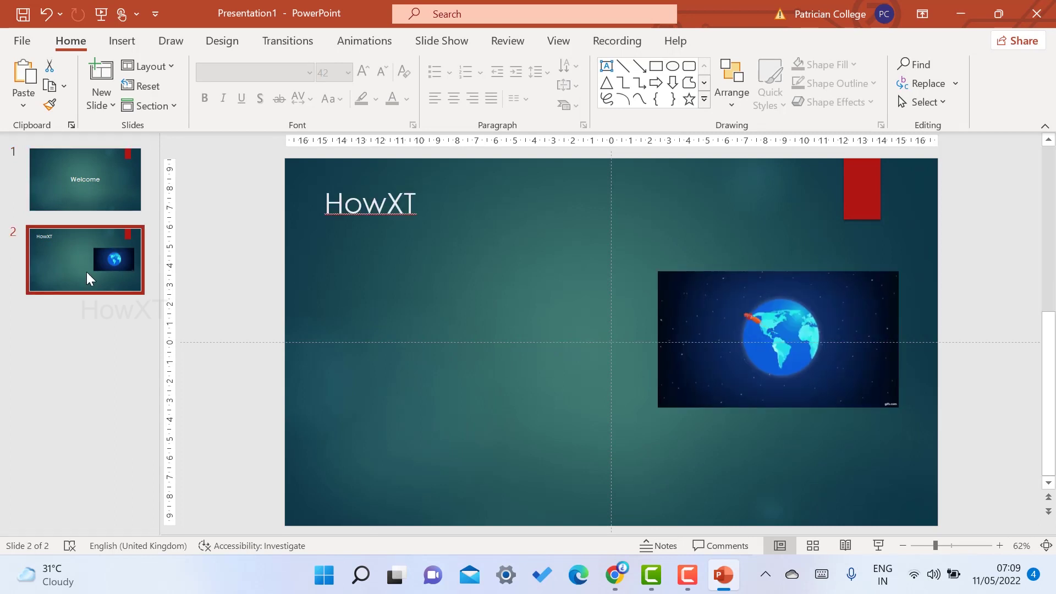
pyautogui.click(287, 41)
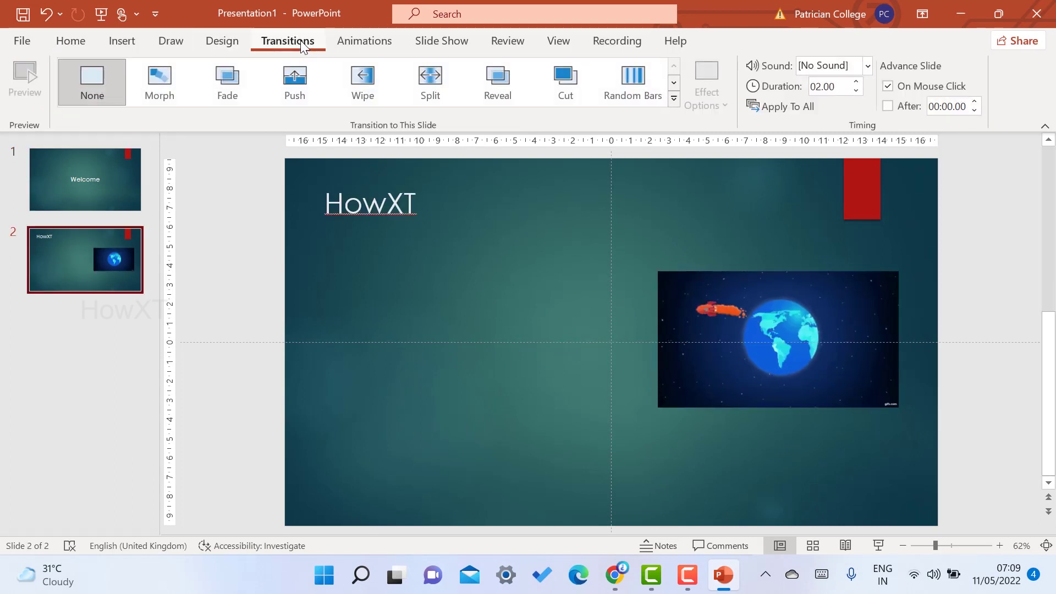
pyautogui.click(574, 82)
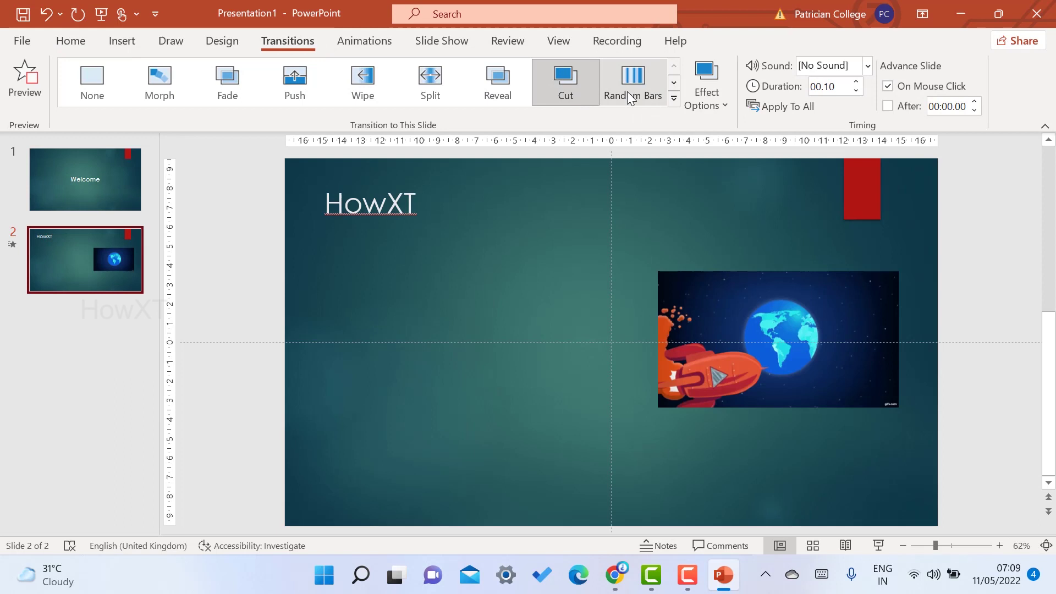
pyautogui.click(673, 99)
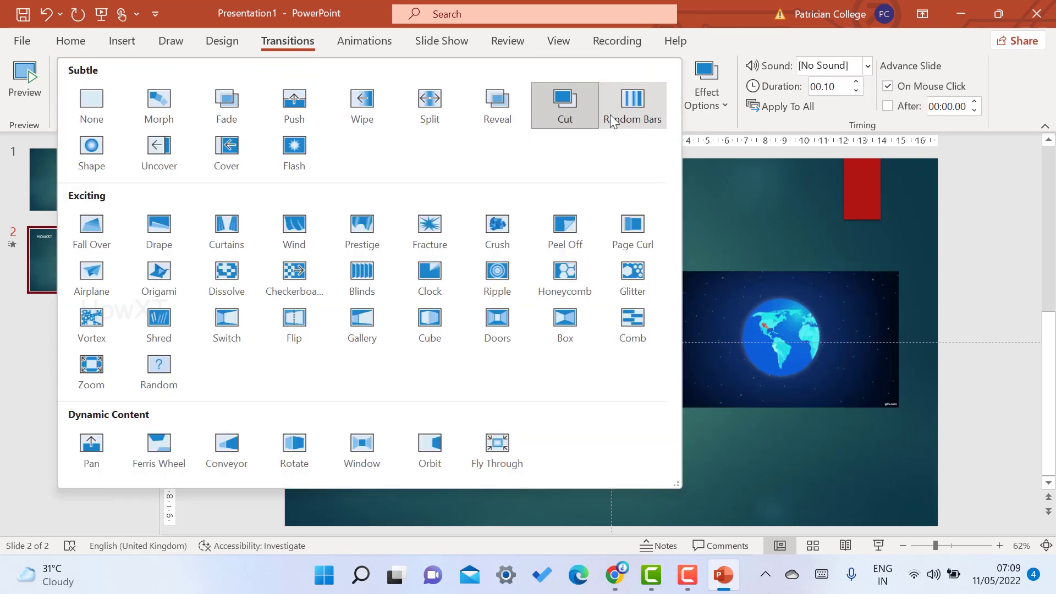
pyautogui.click(231, 226)
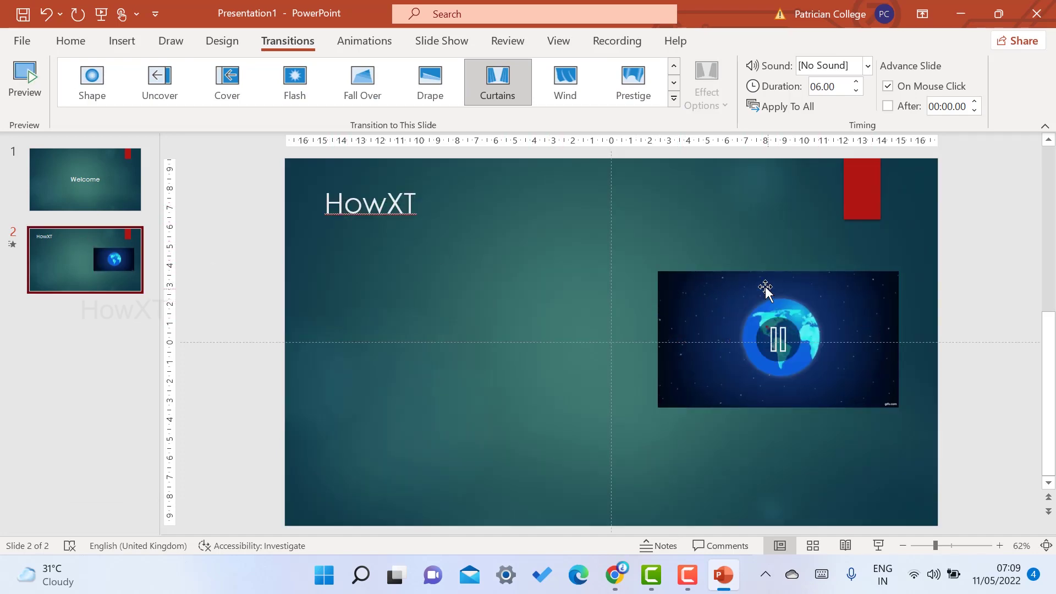
pyautogui.click(762, 287)
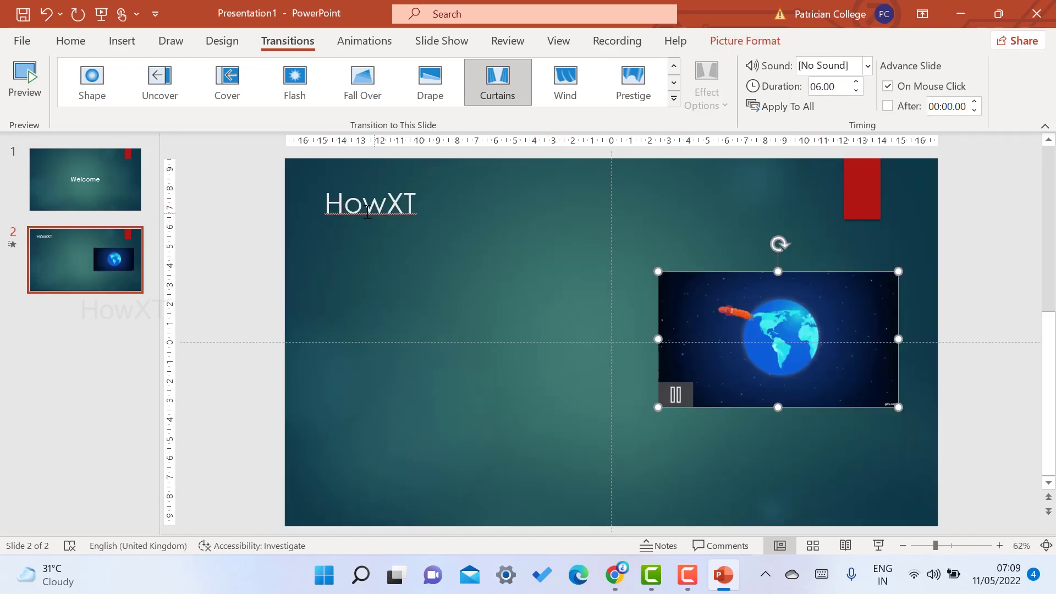
pyautogui.click(408, 188)
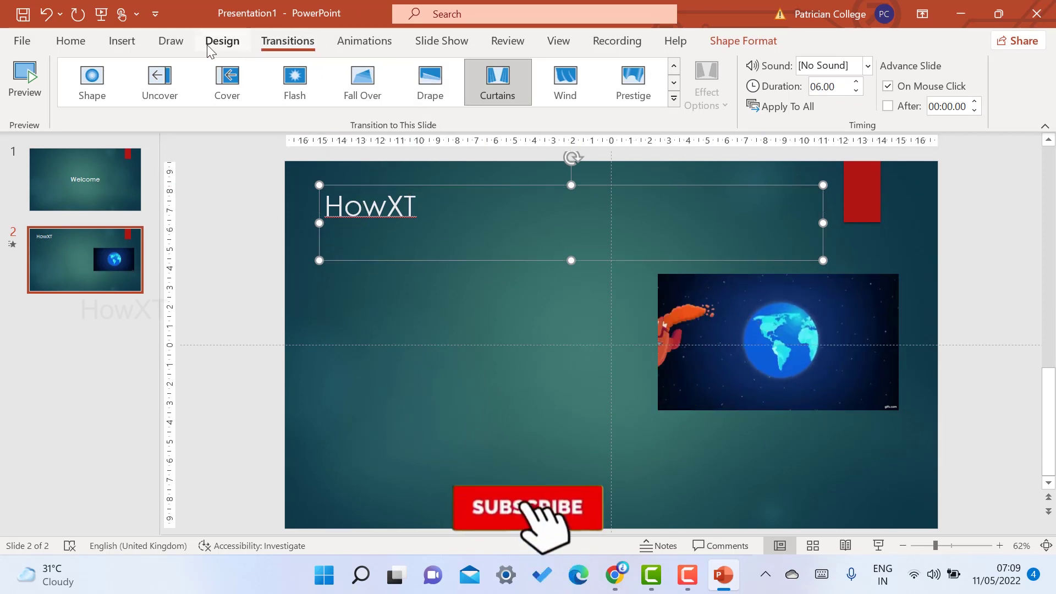
# Give the HowXT title a Fly In entrance animation.
pyautogui.click(364, 40)
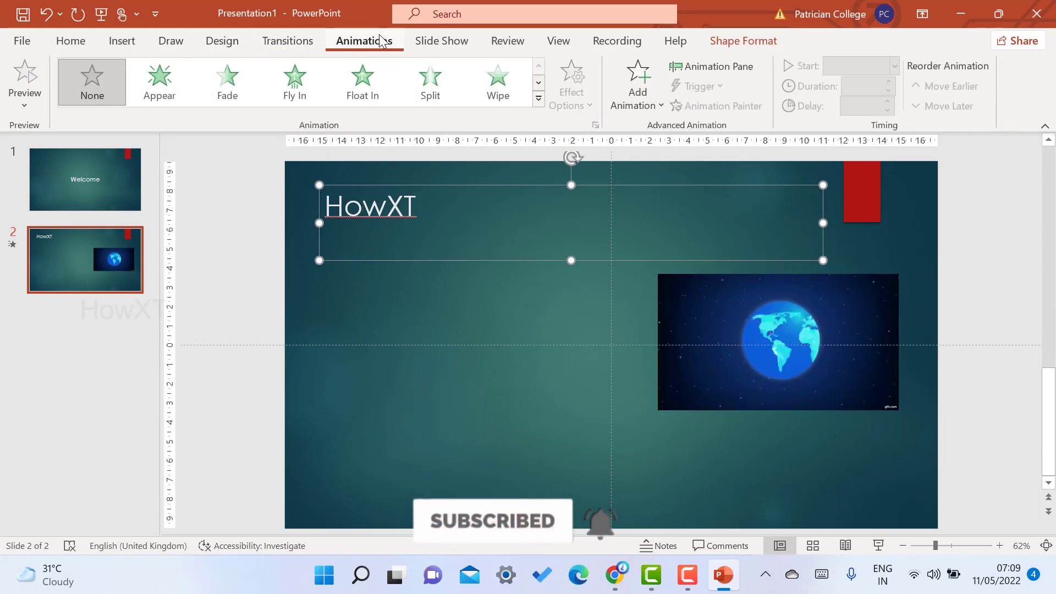
pyautogui.click(219, 83)
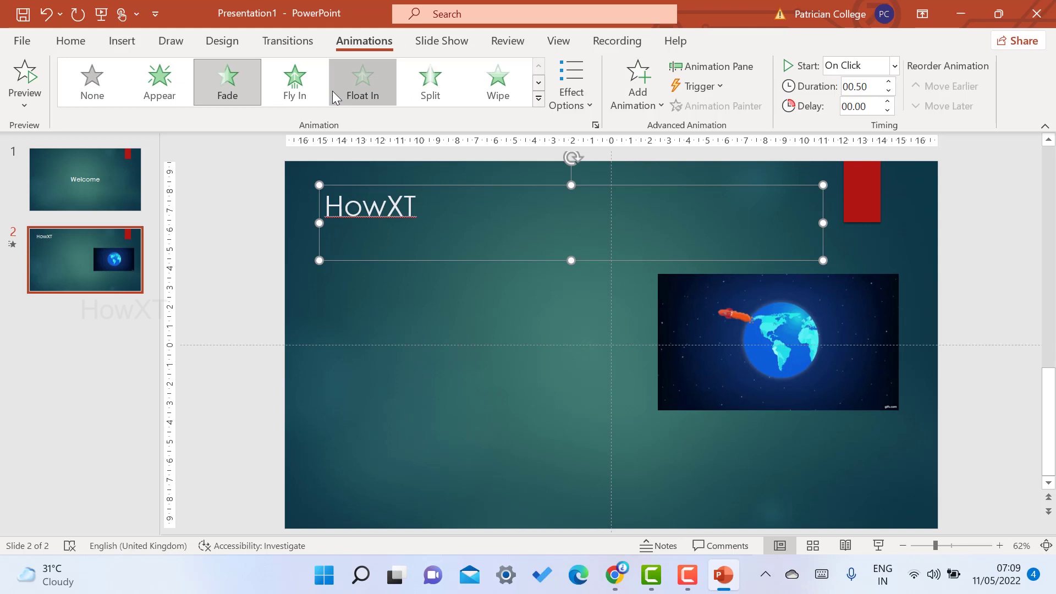
pyautogui.click(304, 91)
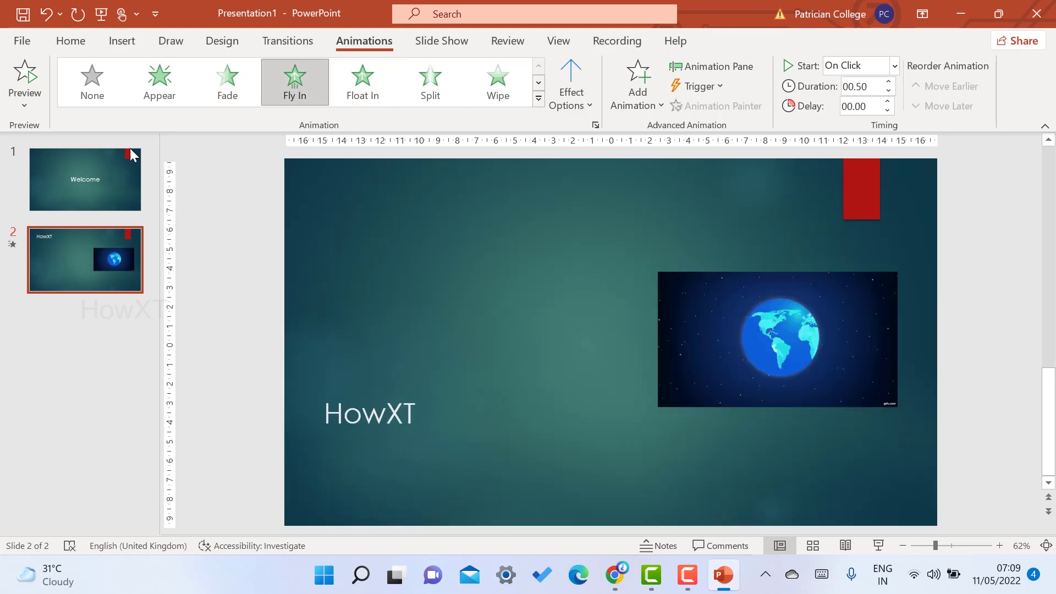
# Animate the Welcome text on slide 1 with Split and preview the slideshow.
pyautogui.click(133, 155)
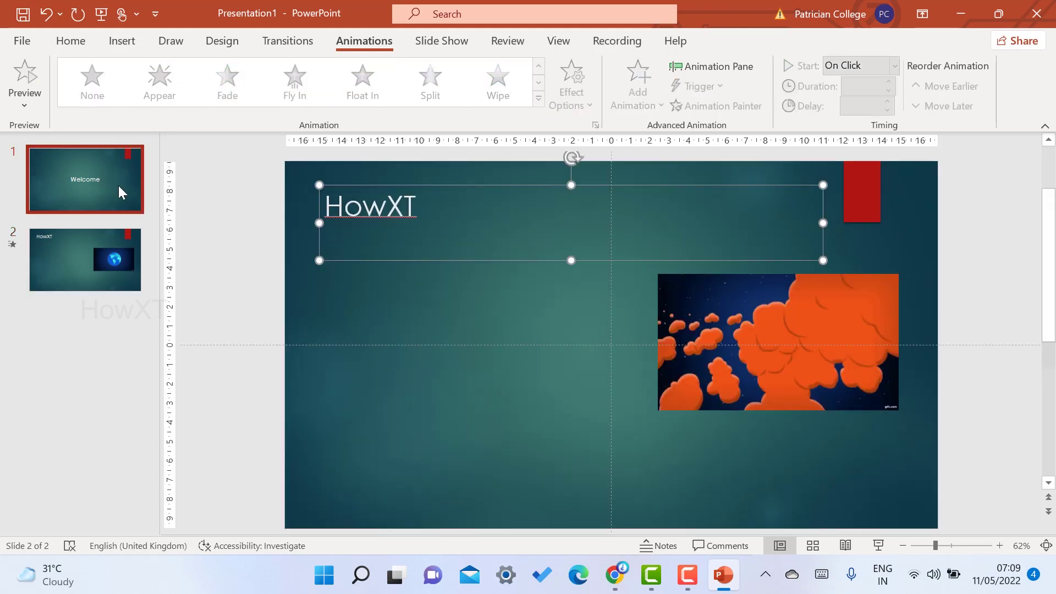
pyautogui.moveTo(550, 319); pyautogui.dragTo(567, 300)
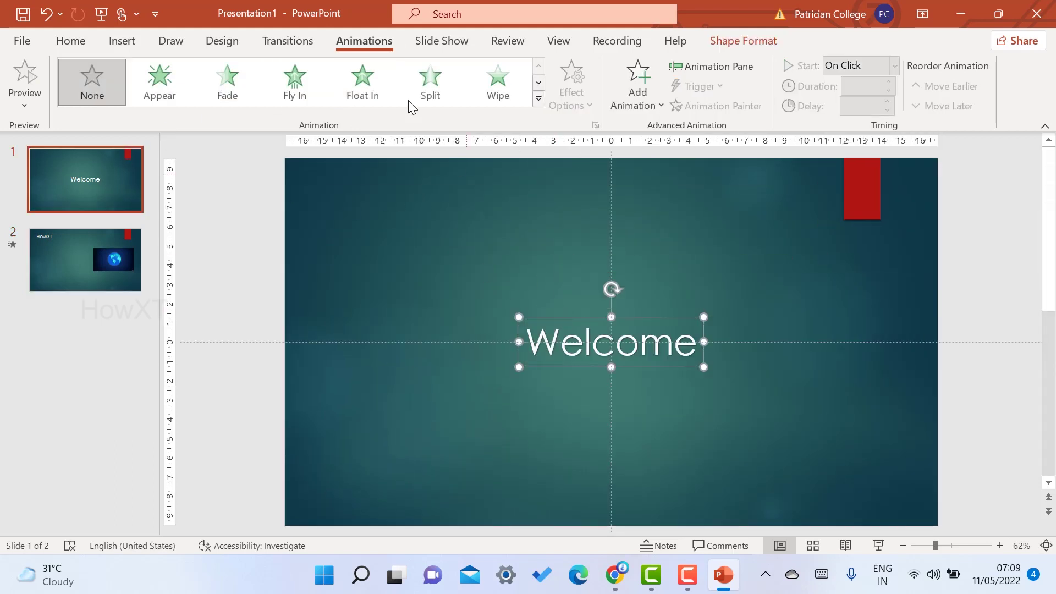
pyautogui.click(383, 91)
pyautogui.click(440, 78)
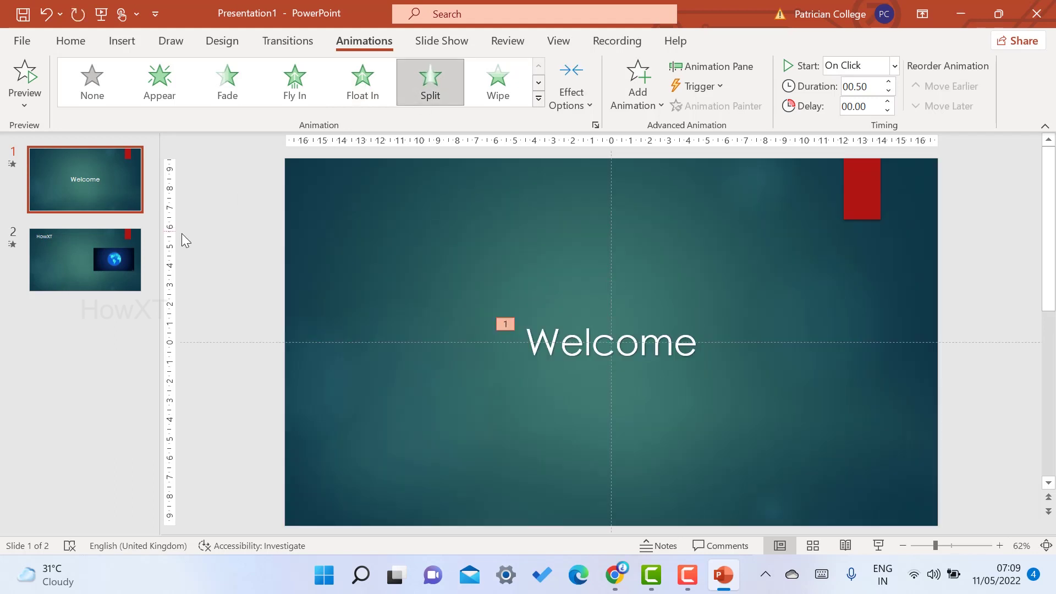
pyautogui.click(877, 547)
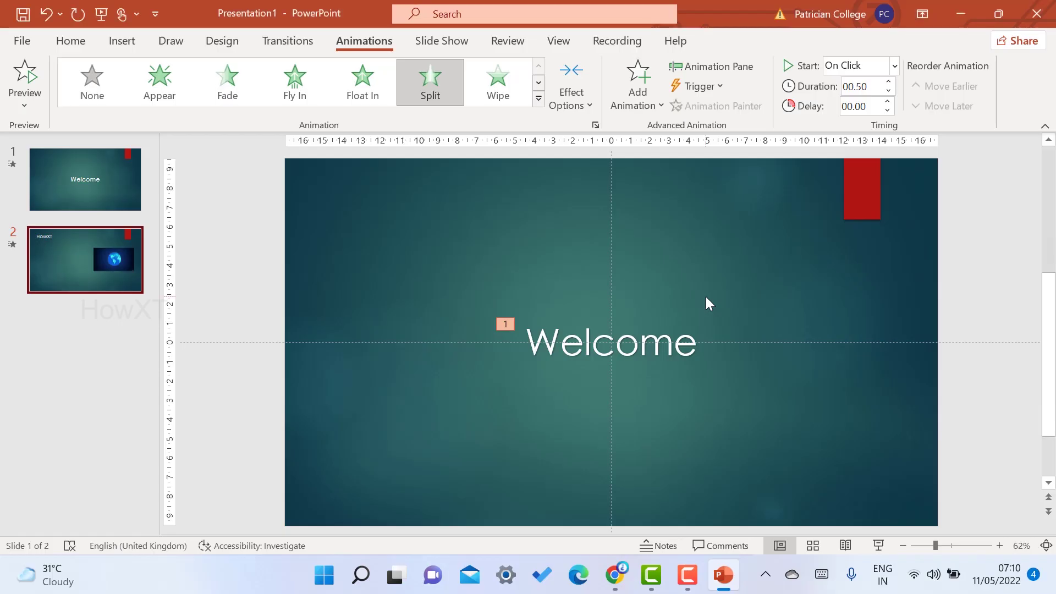
pyautogui.click(99, 188)
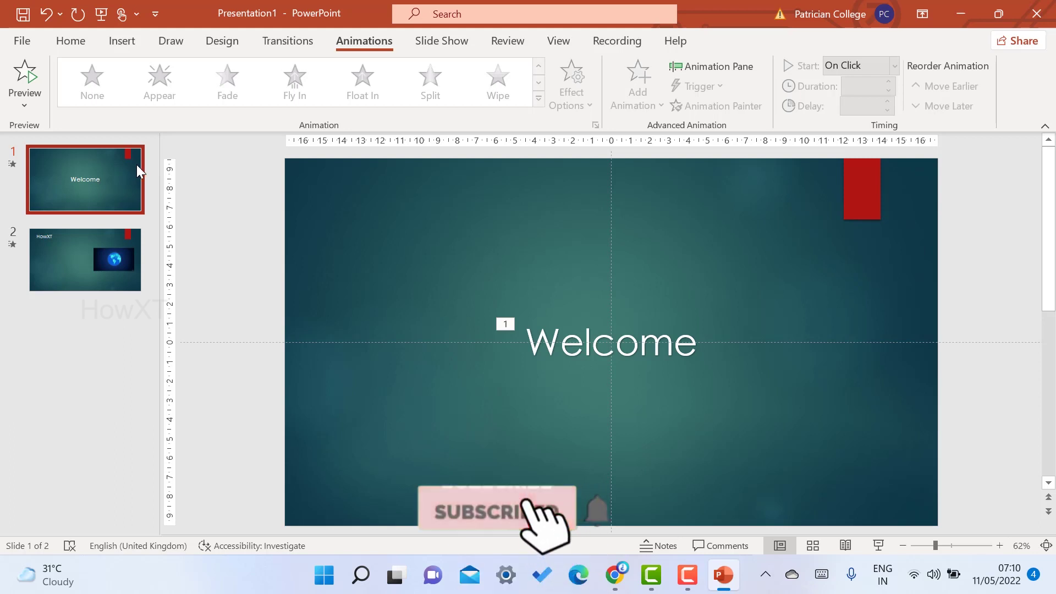
# Export the presentation via Create a Video at Full HD, reaching the MPEG-4 Save As dialog.
pyautogui.click(70, 43)
pyautogui.click(22, 43)
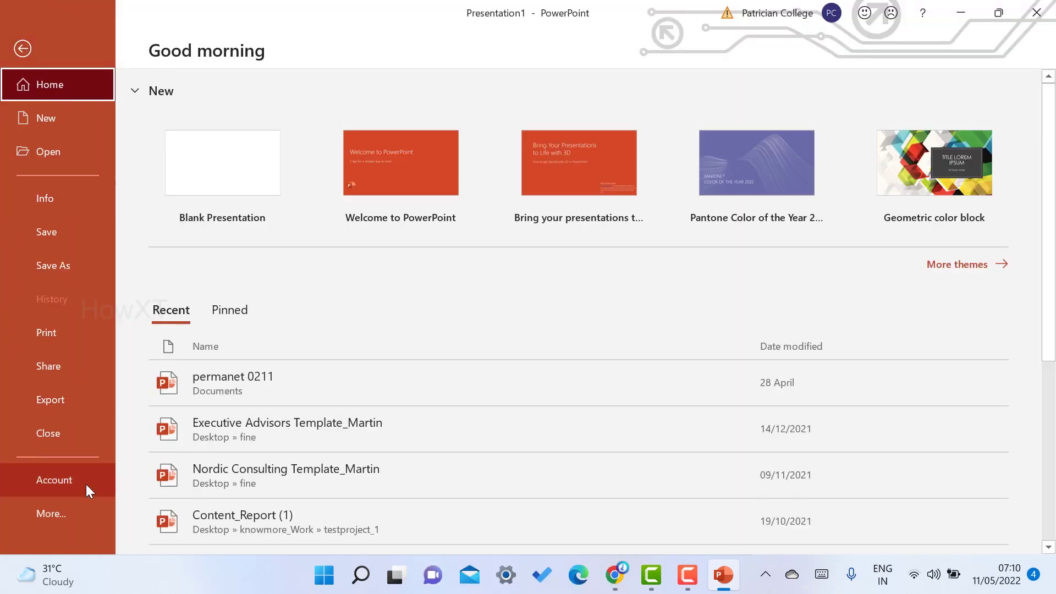
pyautogui.click(59, 404)
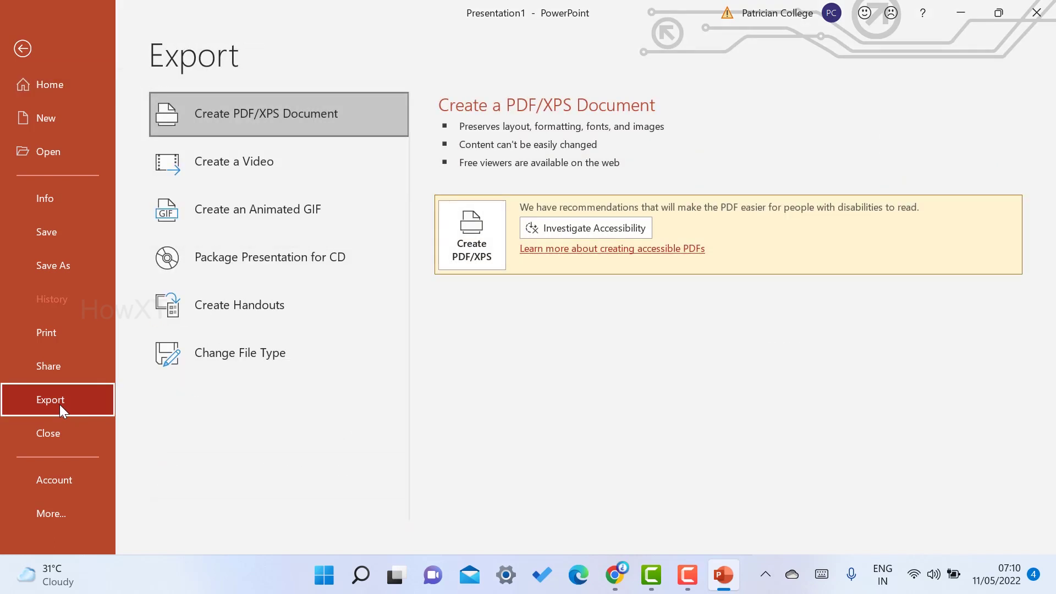
pyautogui.click(235, 170)
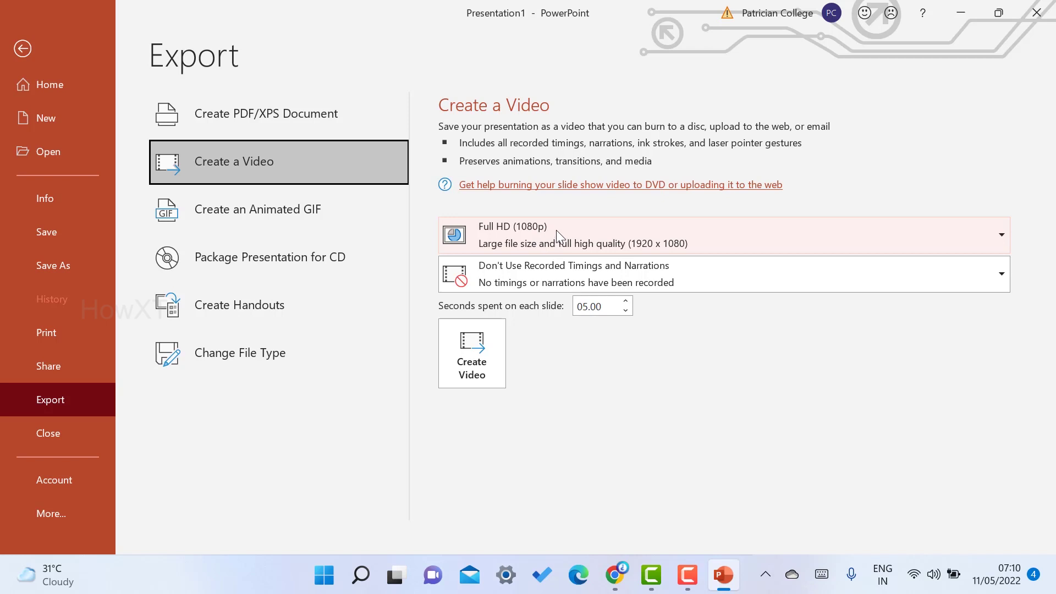
pyautogui.click(472, 351)
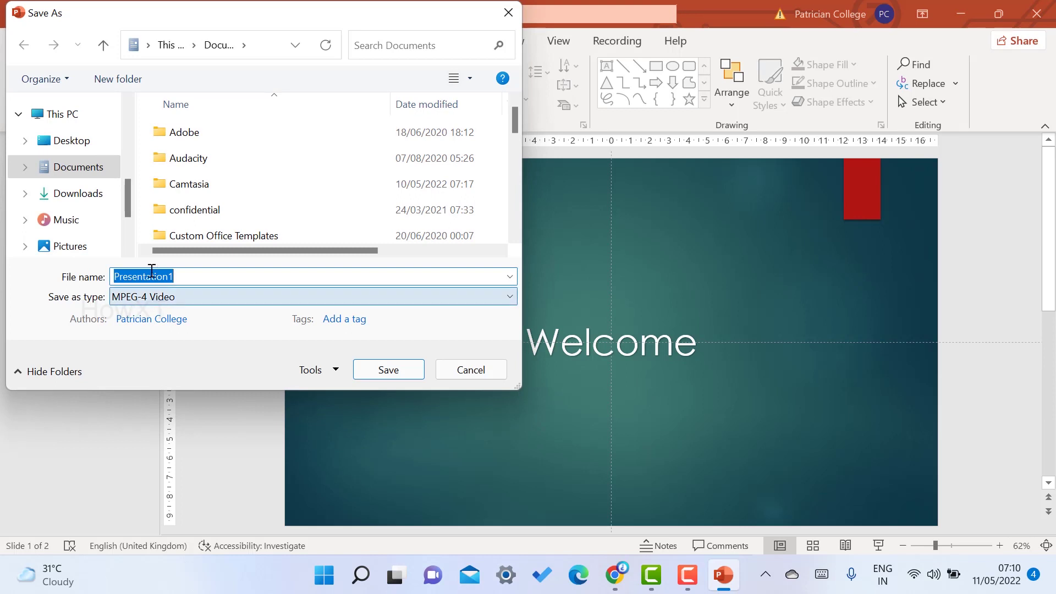
# Save the video to Downloads as pptvide and let the export run.
pyautogui.click(73, 195)
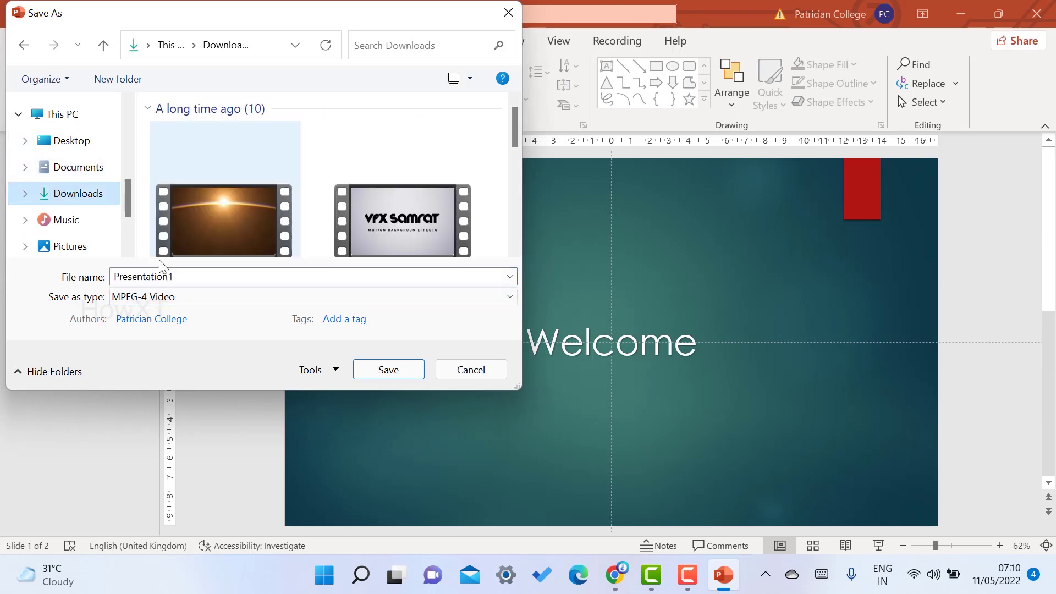
pyautogui.doubleClick(198, 275)
pyautogui.press('BackSpace')
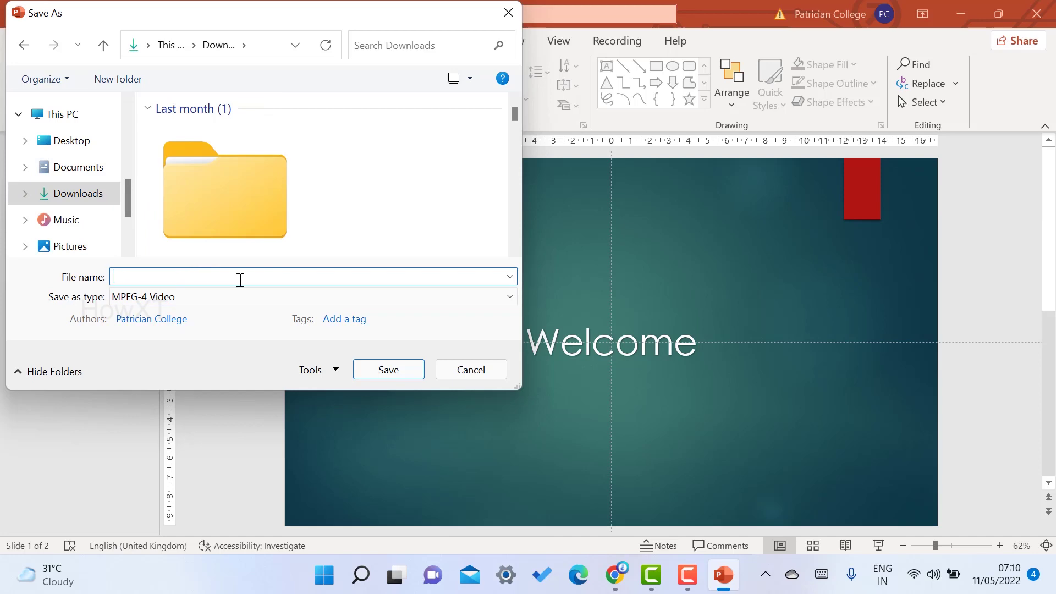
pyautogui.write('test')
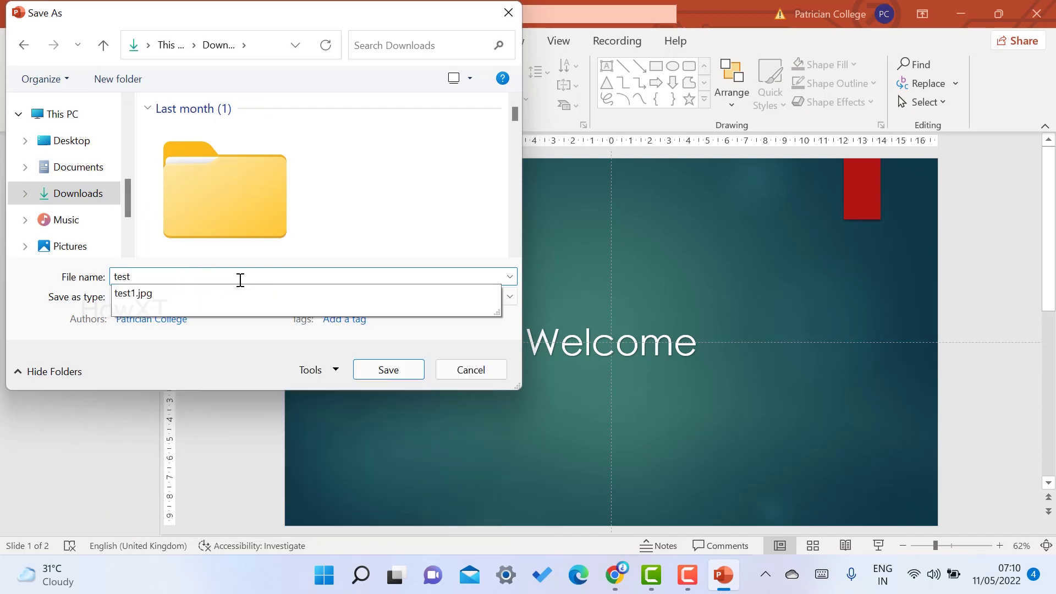
pyautogui.press('BackSpace')
pyautogui.press('BackSpace')
pyautogui.press('BackSpace')
pyautogui.press('BackSpace')
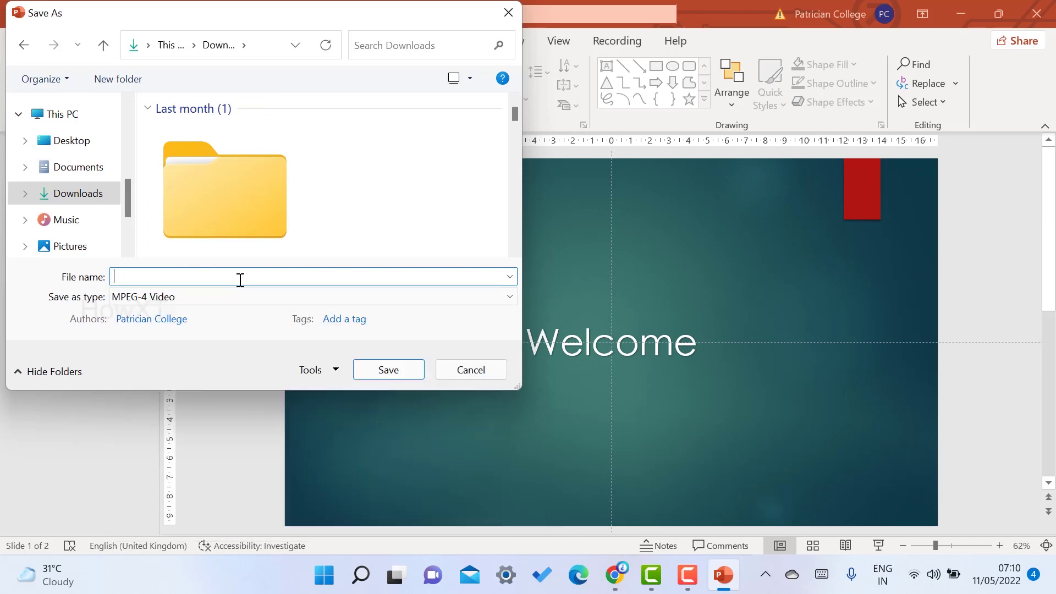
pyautogui.write('pptvide')
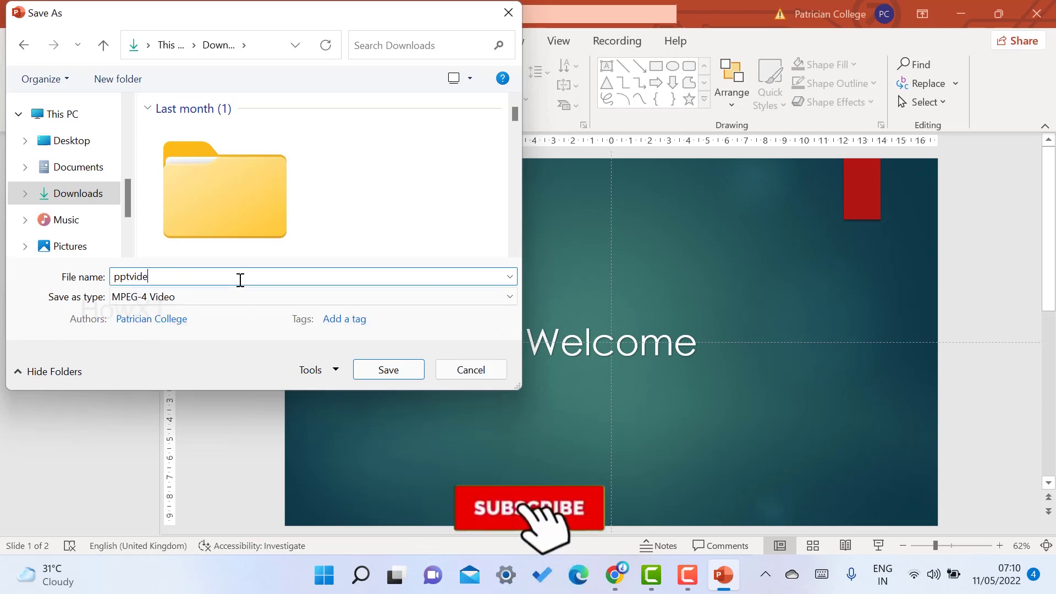
pyautogui.click(403, 373)
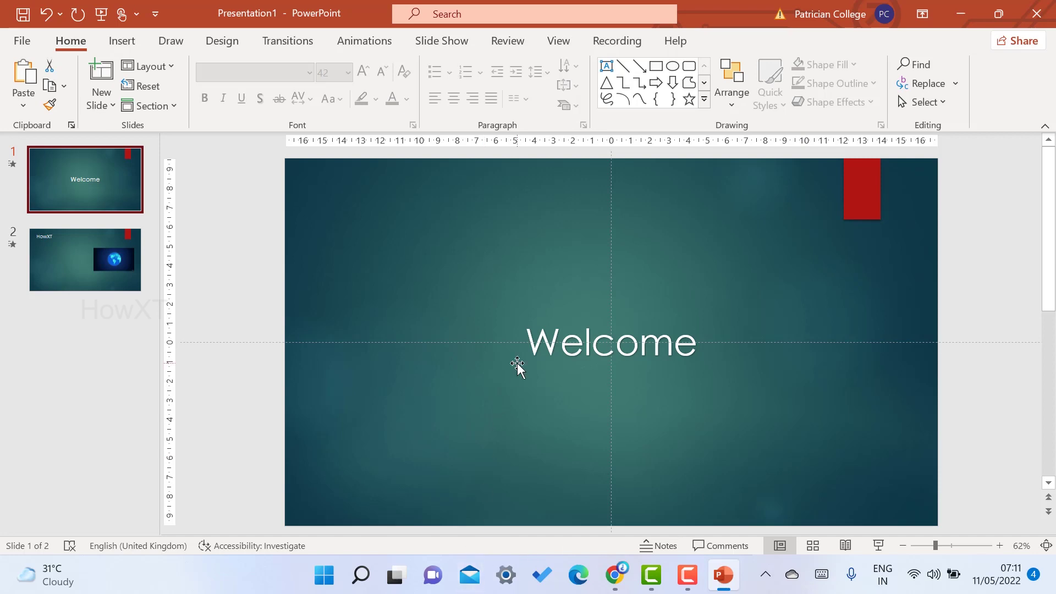
# Minimise PowerPoint and clear the desktop of other windows.
pyautogui.click(960, 9)
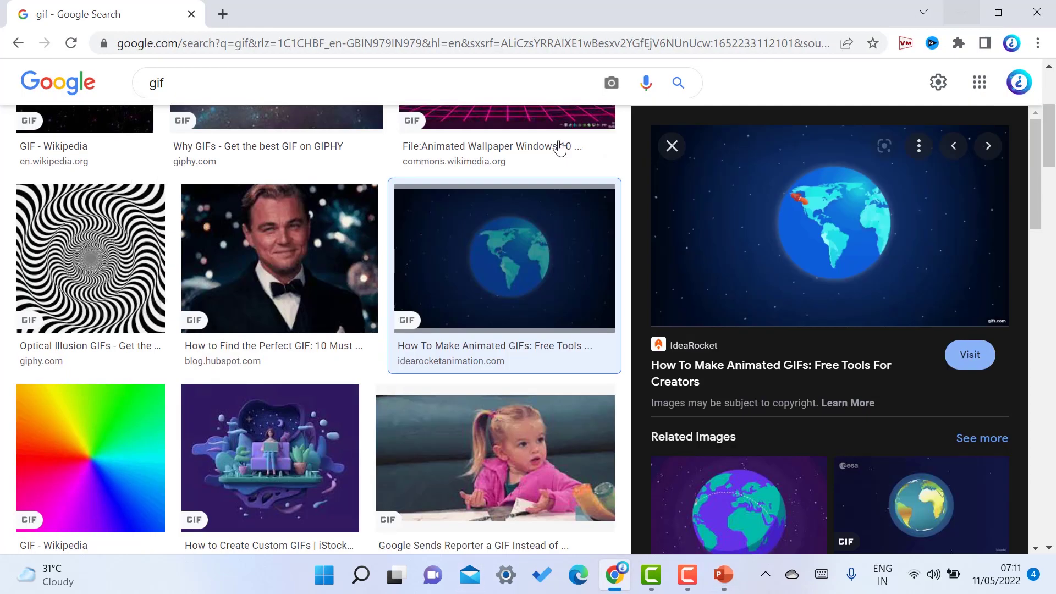
pyautogui.press('super+d')
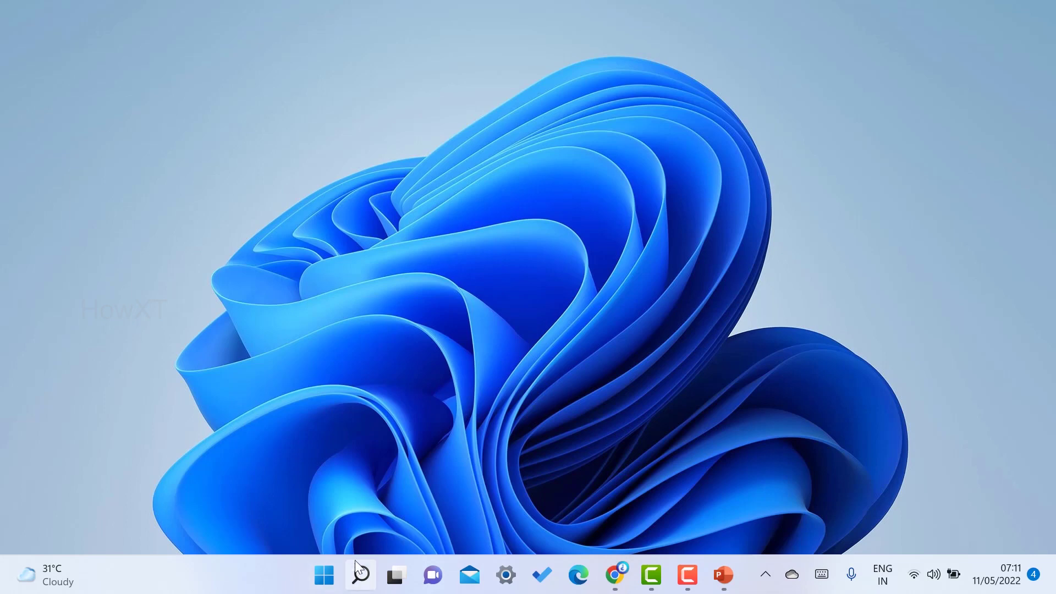
# Open Downloads in File Explorer and play the exported pptvide video.
pyautogui.press('super+e')
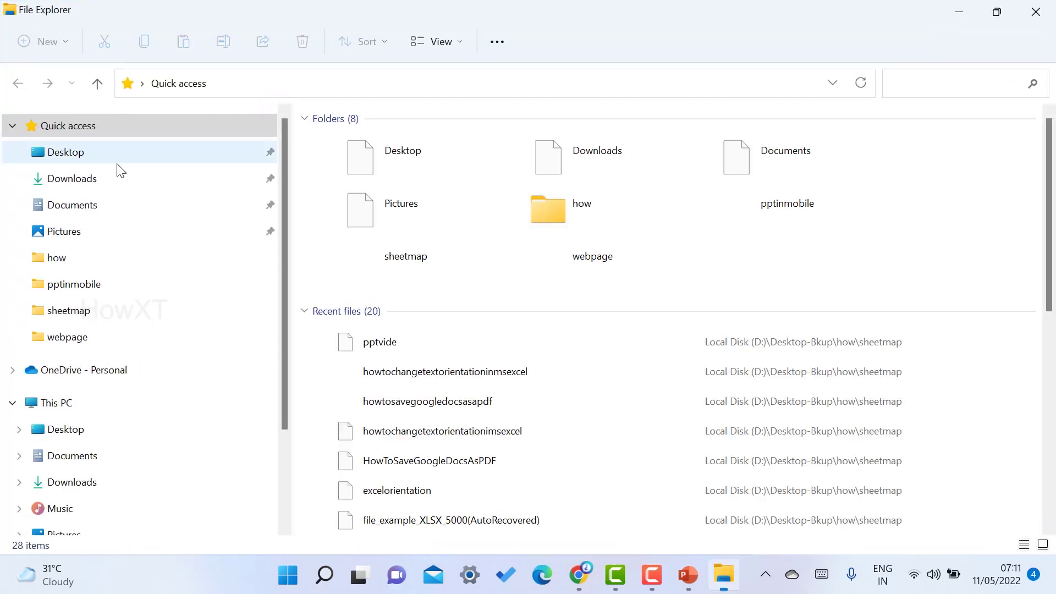
pyautogui.click(47, 182)
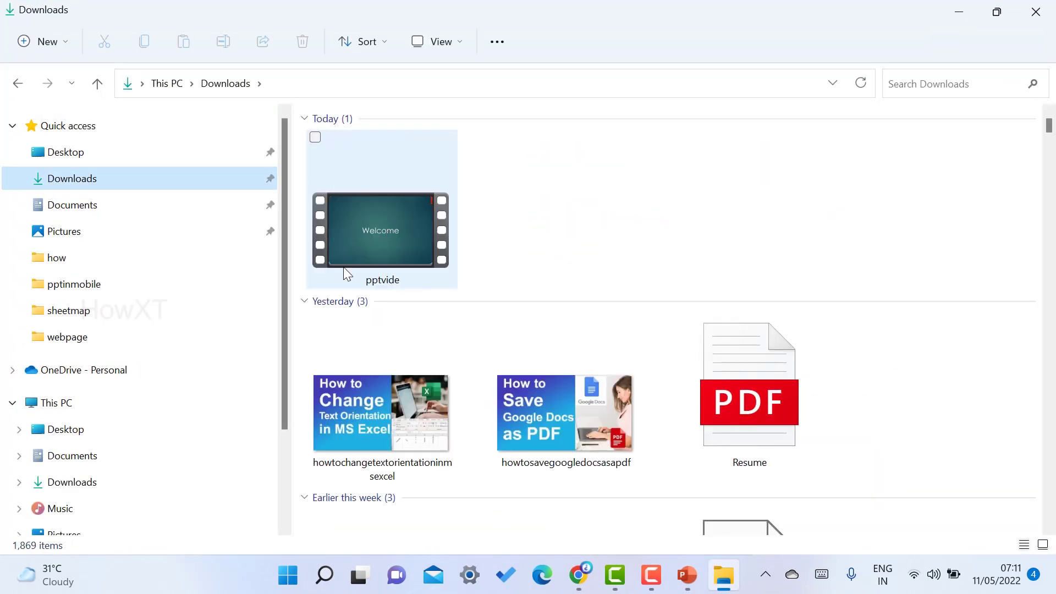
pyautogui.doubleClick(382, 231)
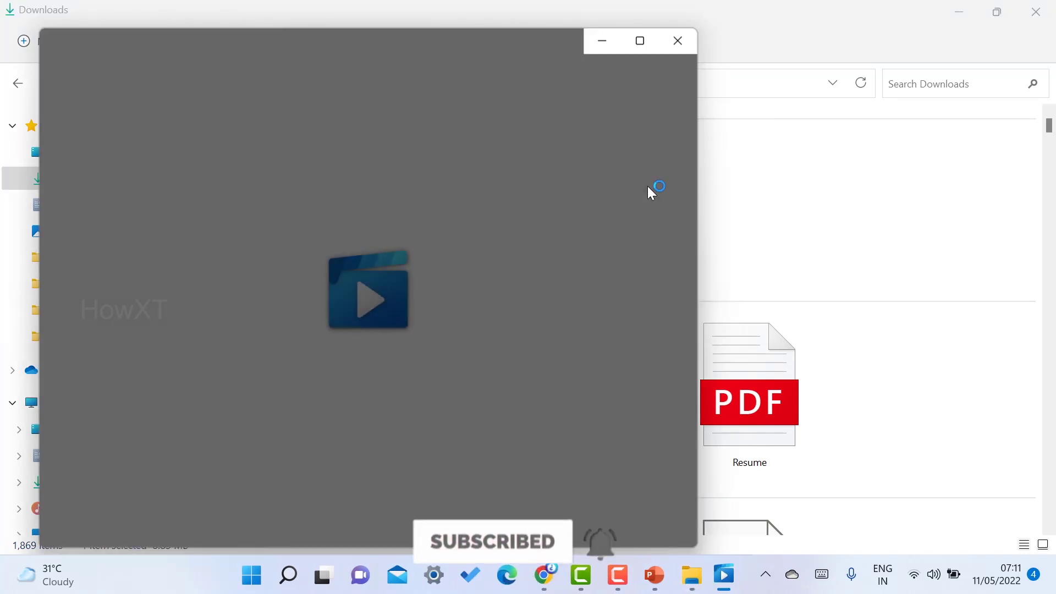